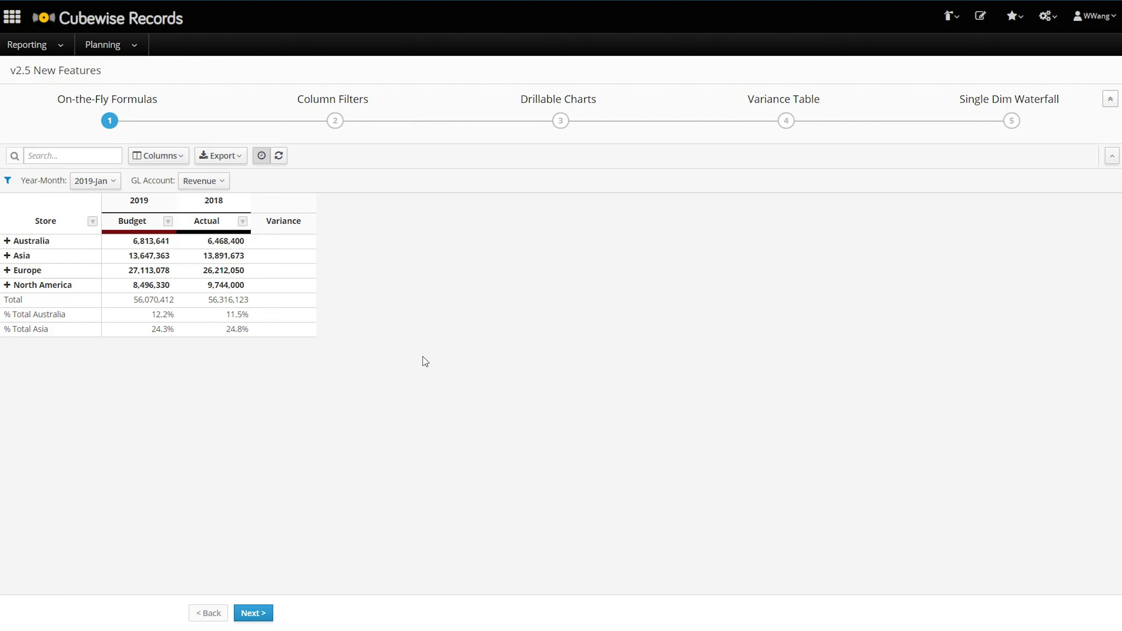
Turn on Edit Mode so the Store table shows column letters A–D and row numbers 1–7.
click(987, 10)
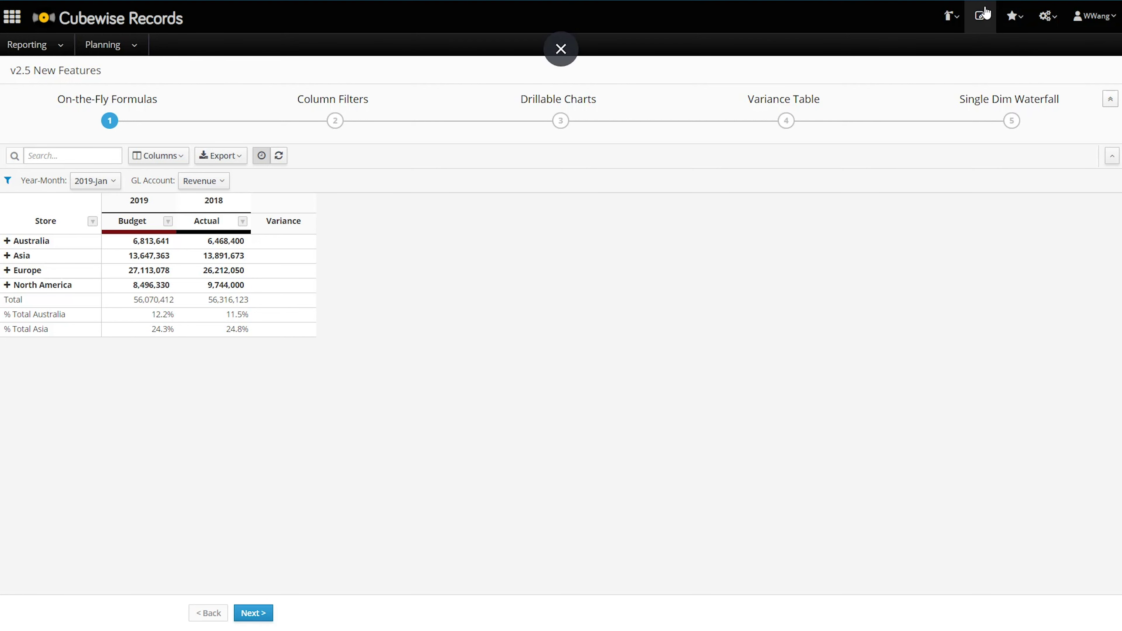
click(983, 22)
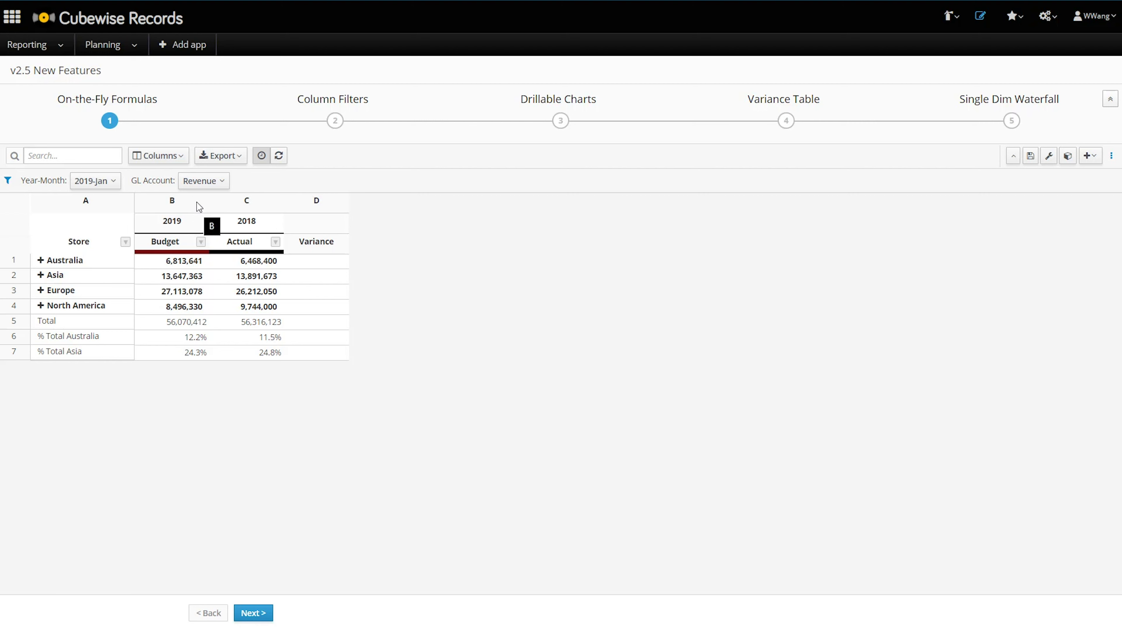
Insert a column right of Actual with formula =b1-c1 (Budget minus Actual), filled down to row 7.
right_click(257, 203)
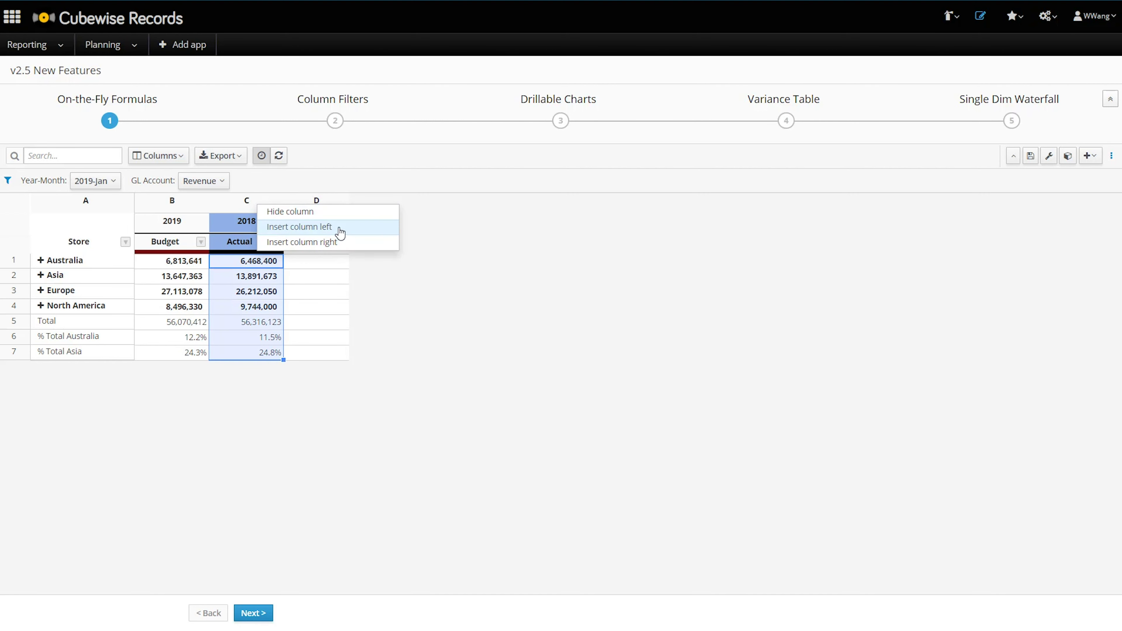
click(344, 242)
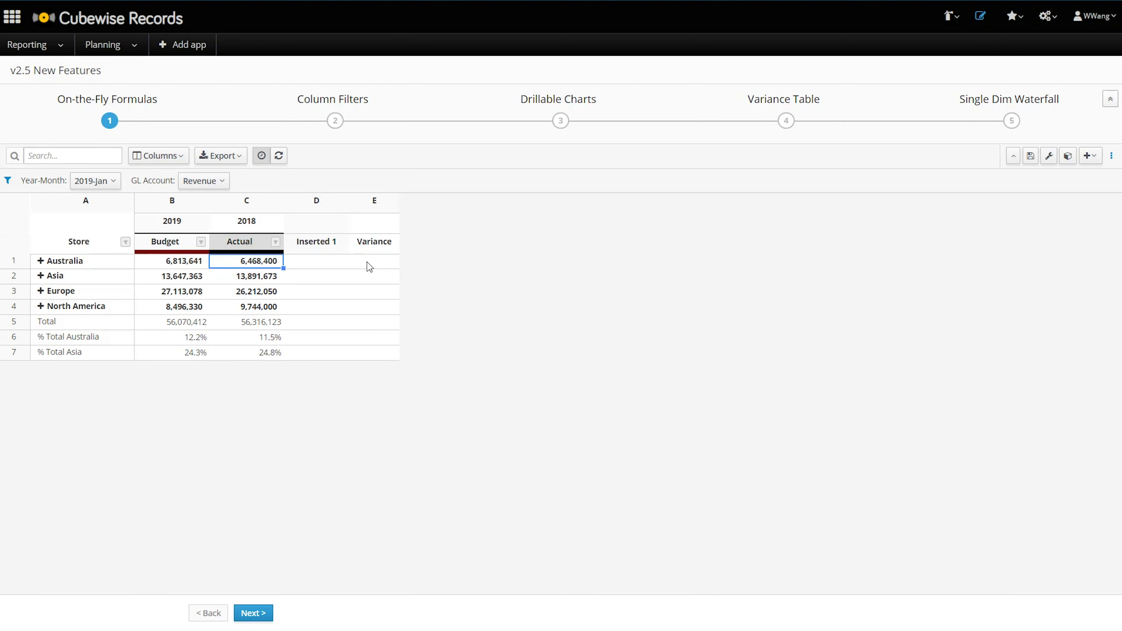
click(325, 267)
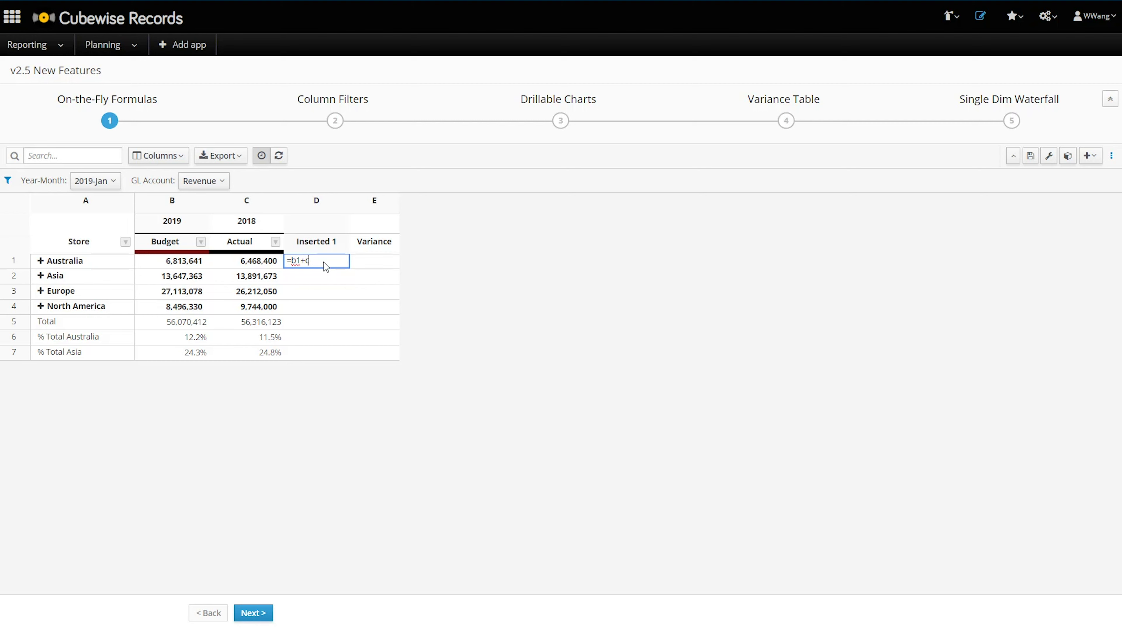
text(=b1-c1)
key(Return)
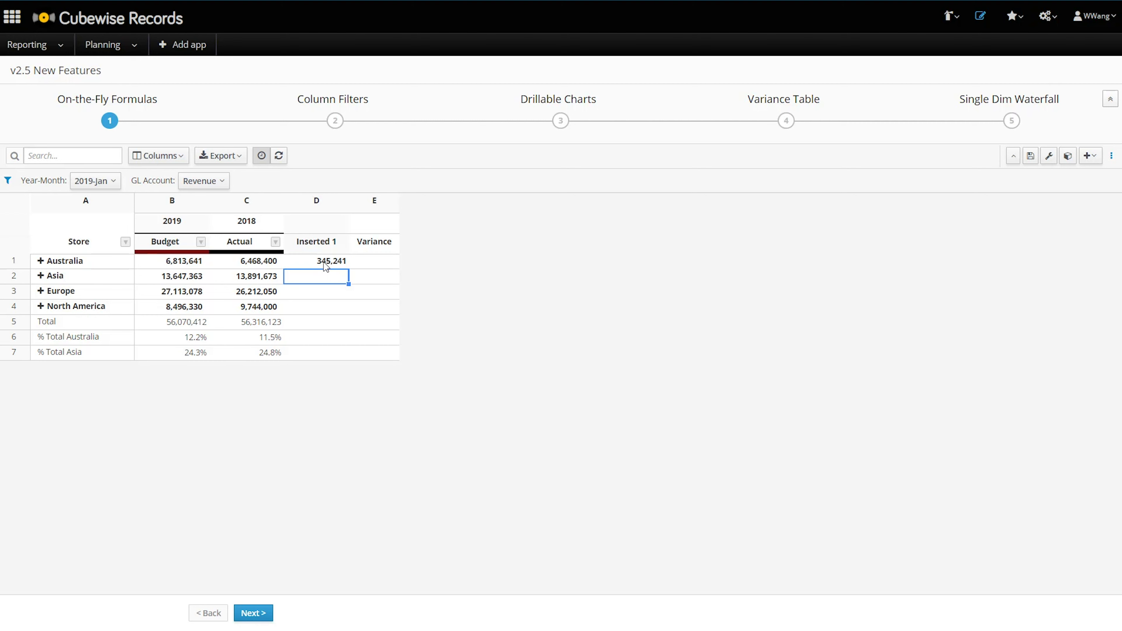
click(326, 262)
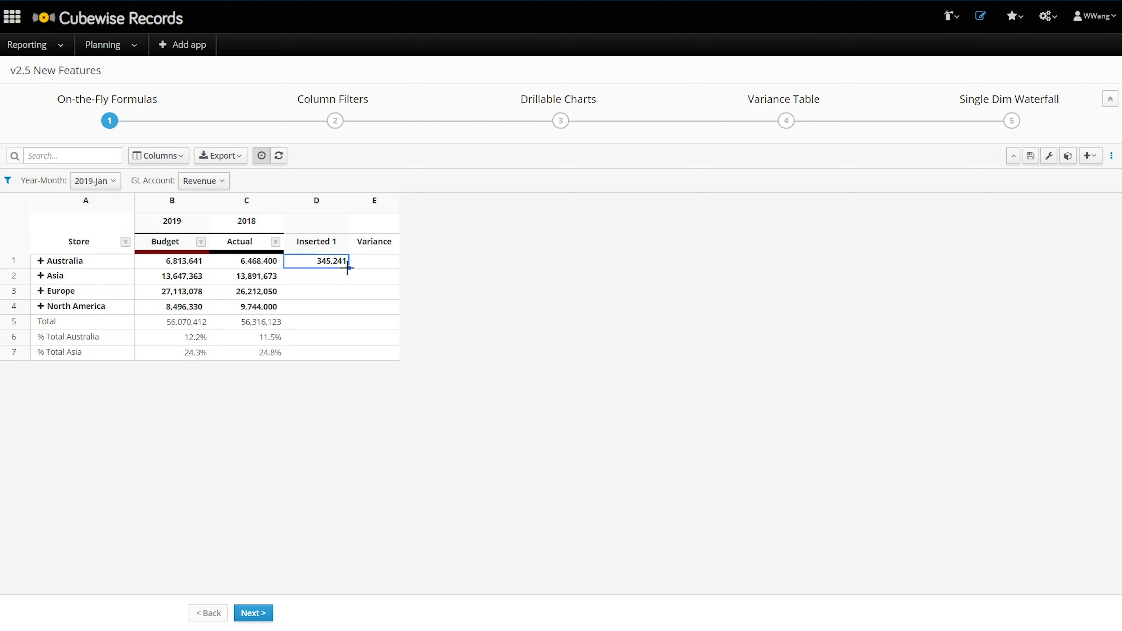
drag(349, 268, 348, 372)
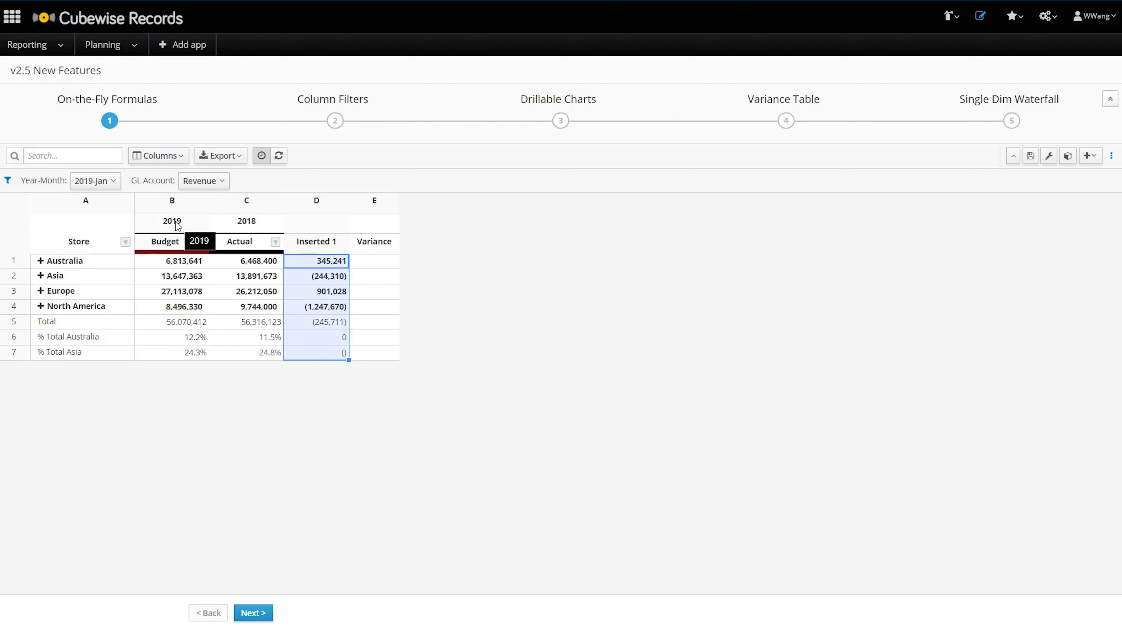
click(1068, 155)
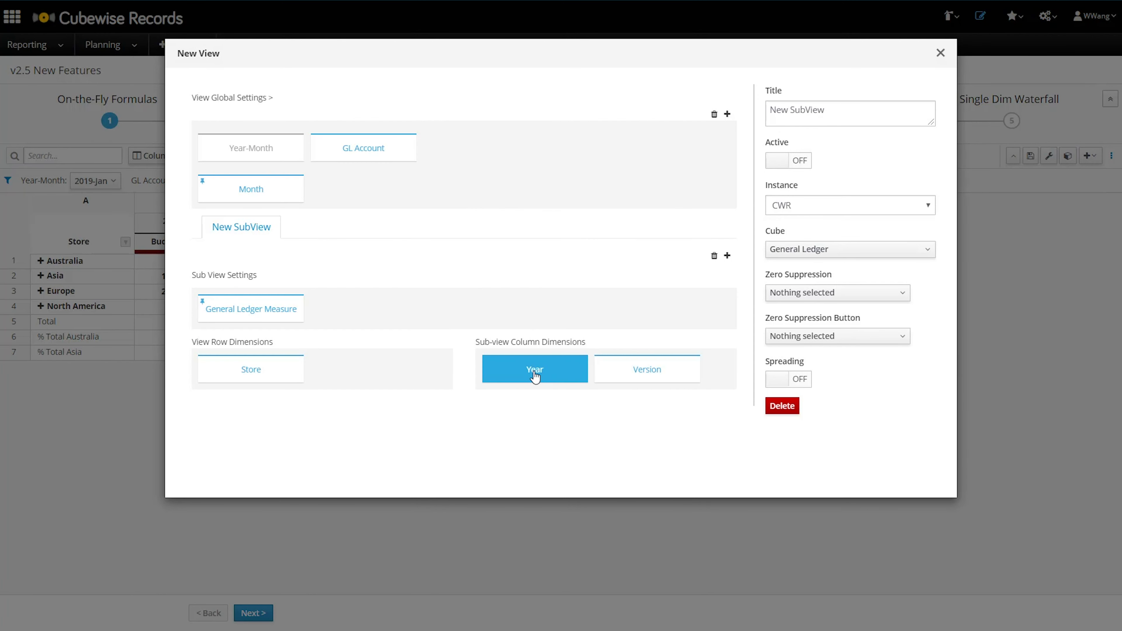
click(941, 53)
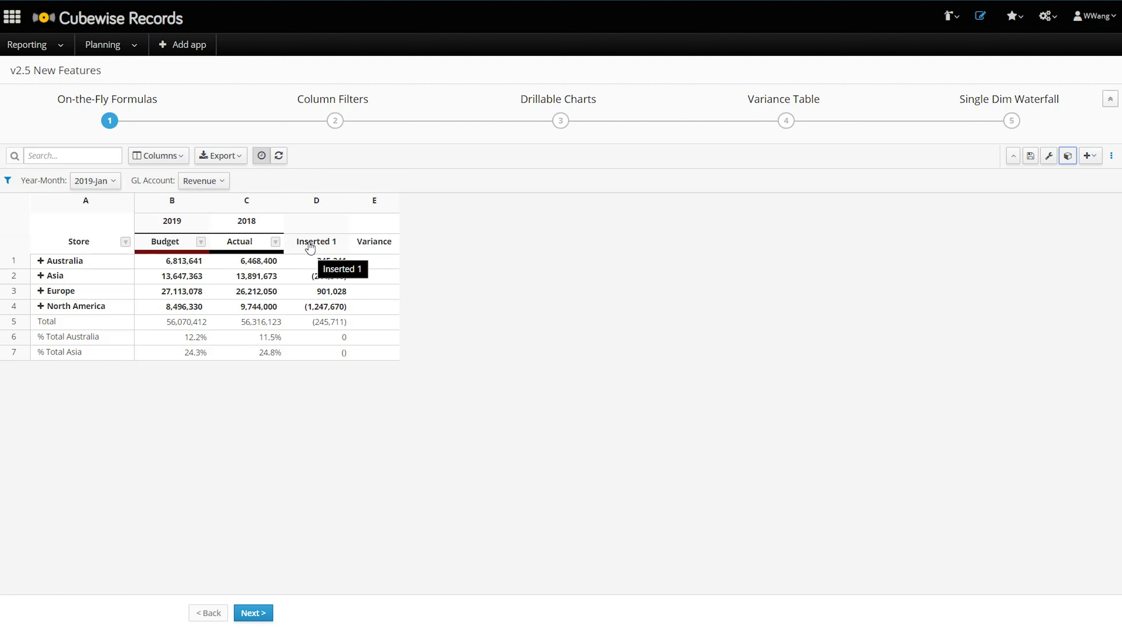
Inspect the formula behind Australia's 12.2% budget share, then move to the Column Filters step.
click(187, 337)
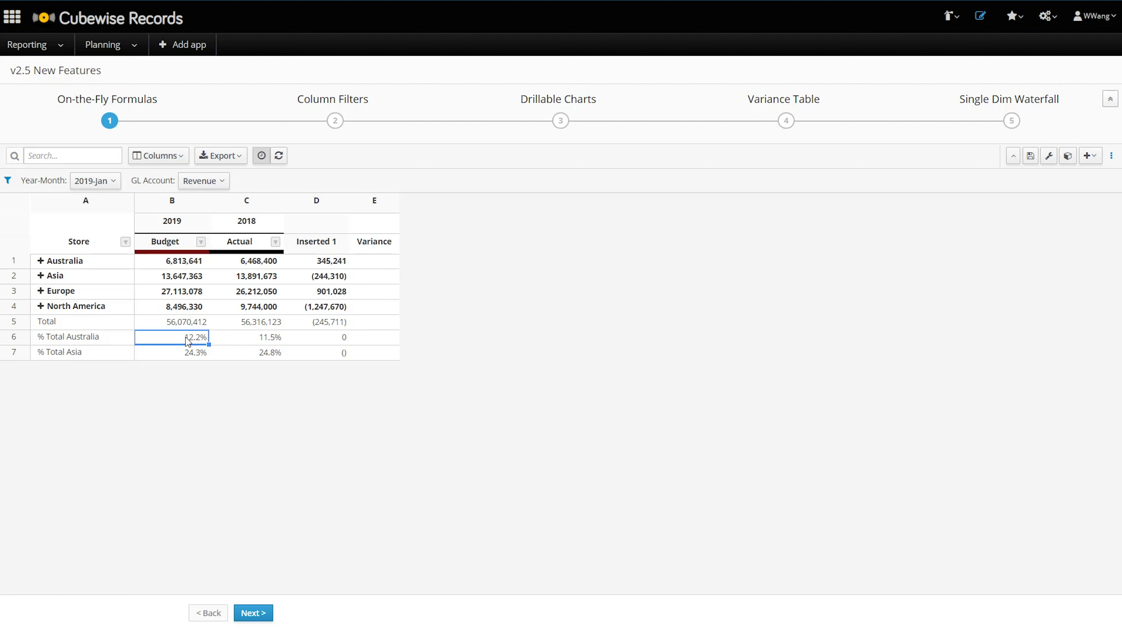
double_click(192, 342)
click(296, 545)
click(335, 124)
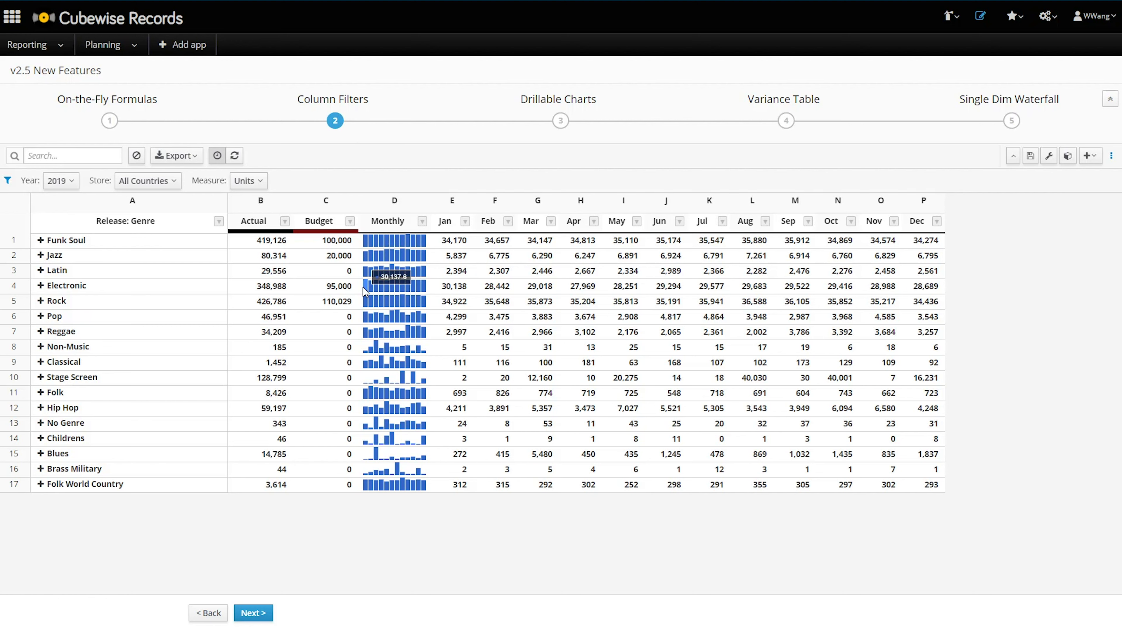
Filter the Actual column to the Top 10 Items, leaving Rock, Funk Soul and Electronic on top.
click(285, 221)
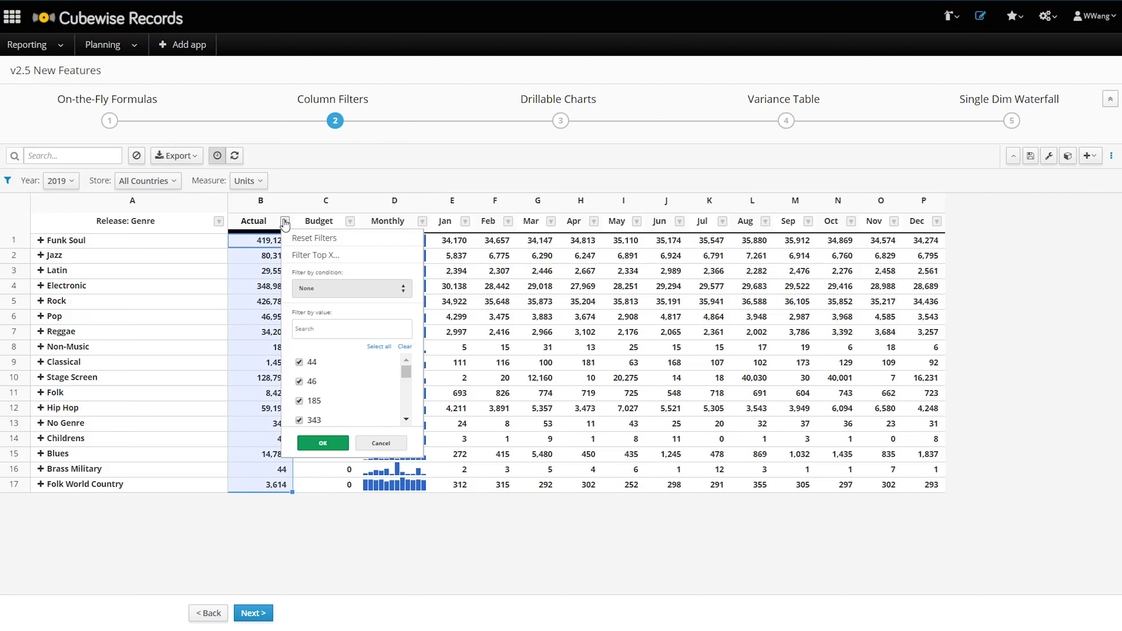
click(332, 255)
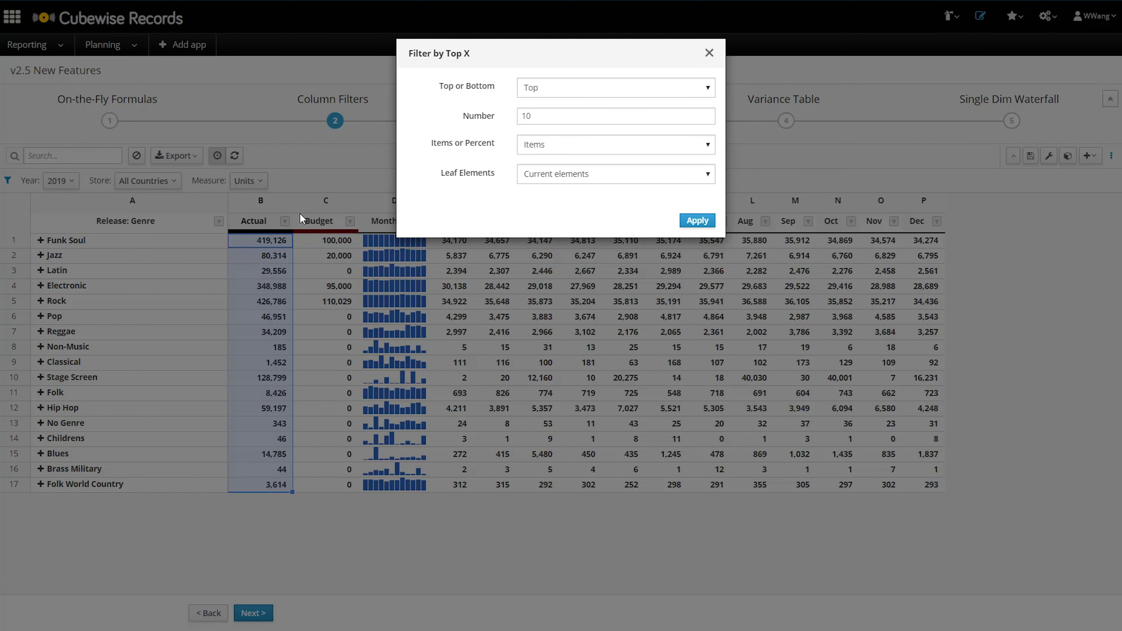
click(618, 92)
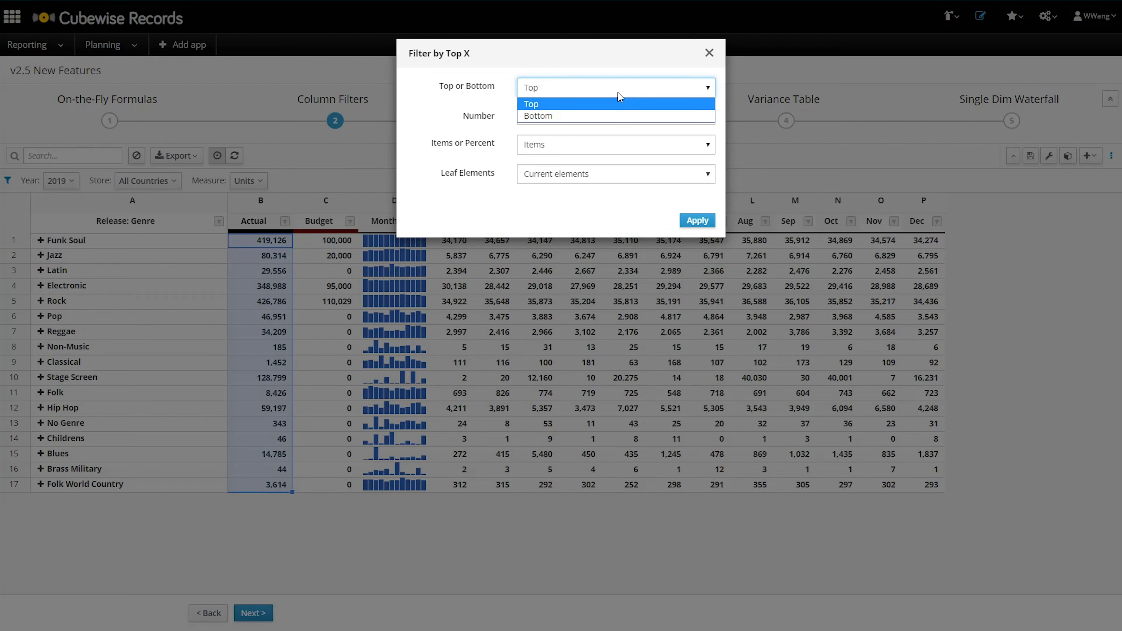
click(618, 92)
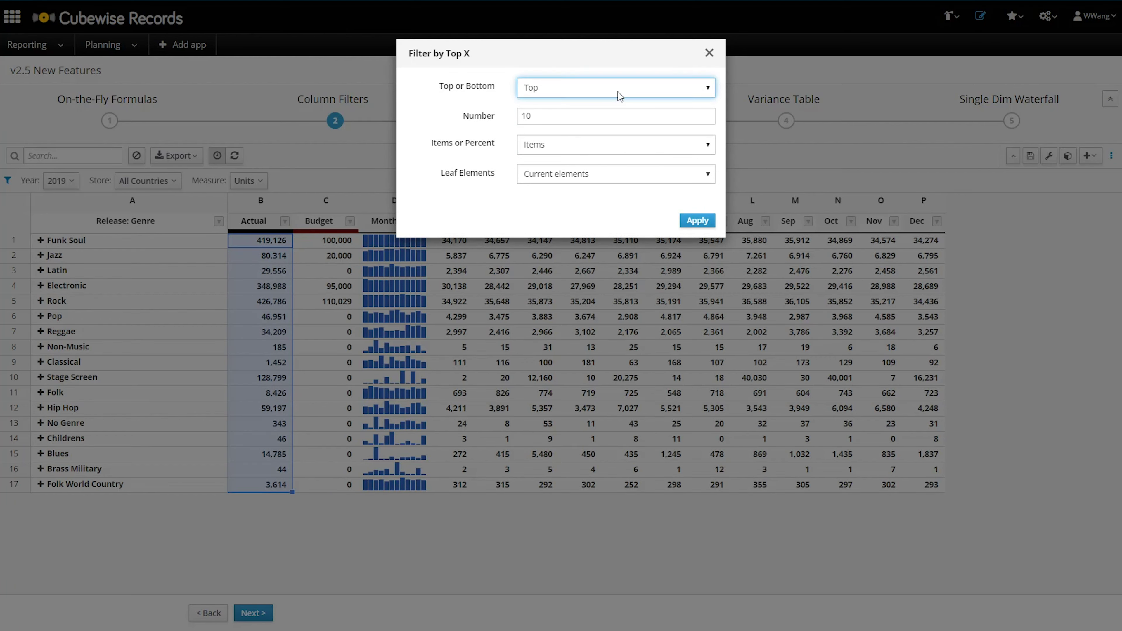
click(706, 146)
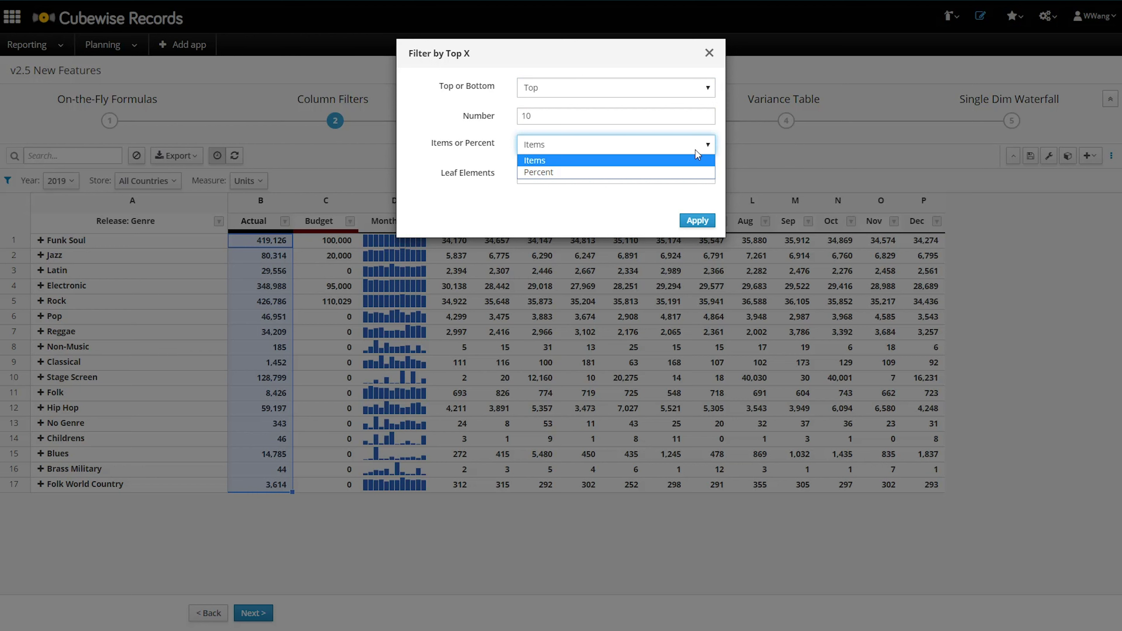
click(647, 130)
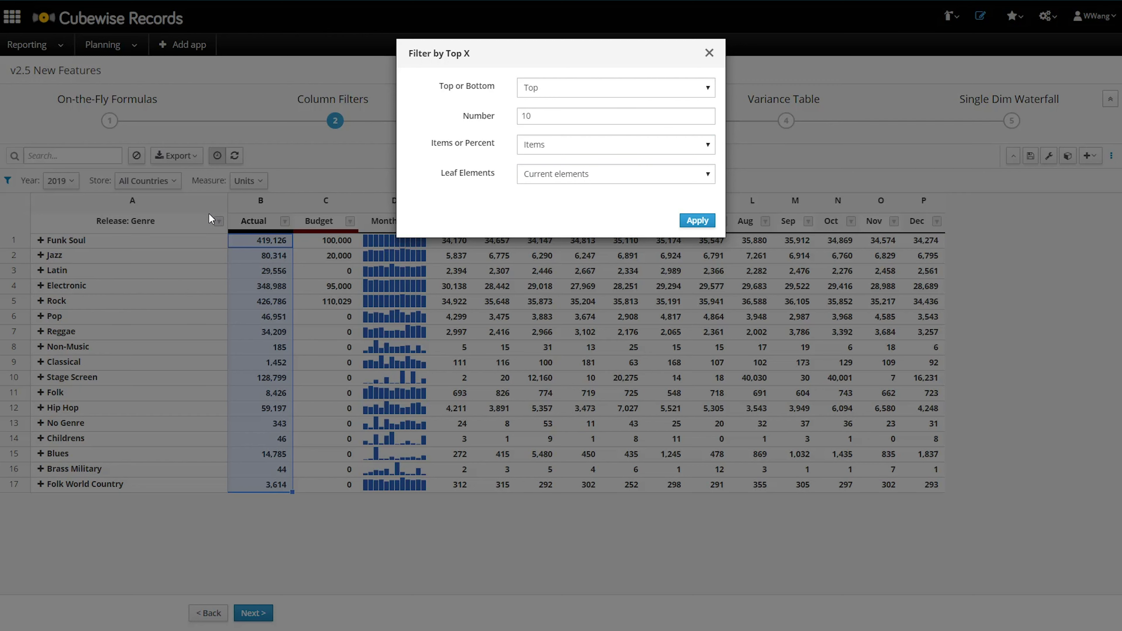
click(697, 221)
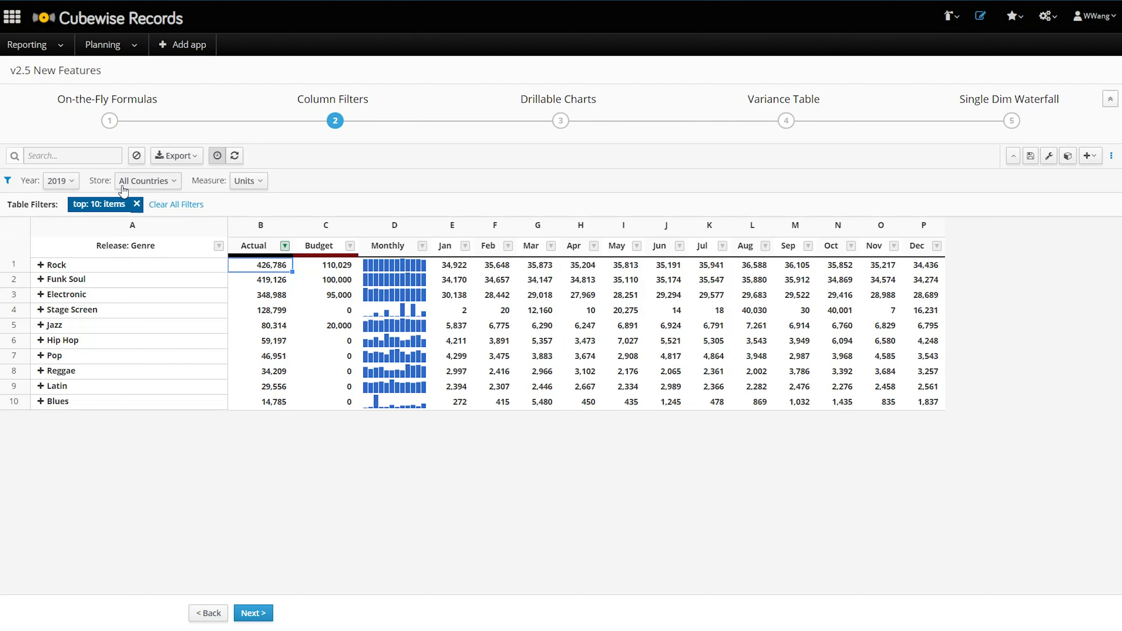
Filter Budget to values greater than 90000, then clear all filters to restore all 17 genres.
click(349, 246)
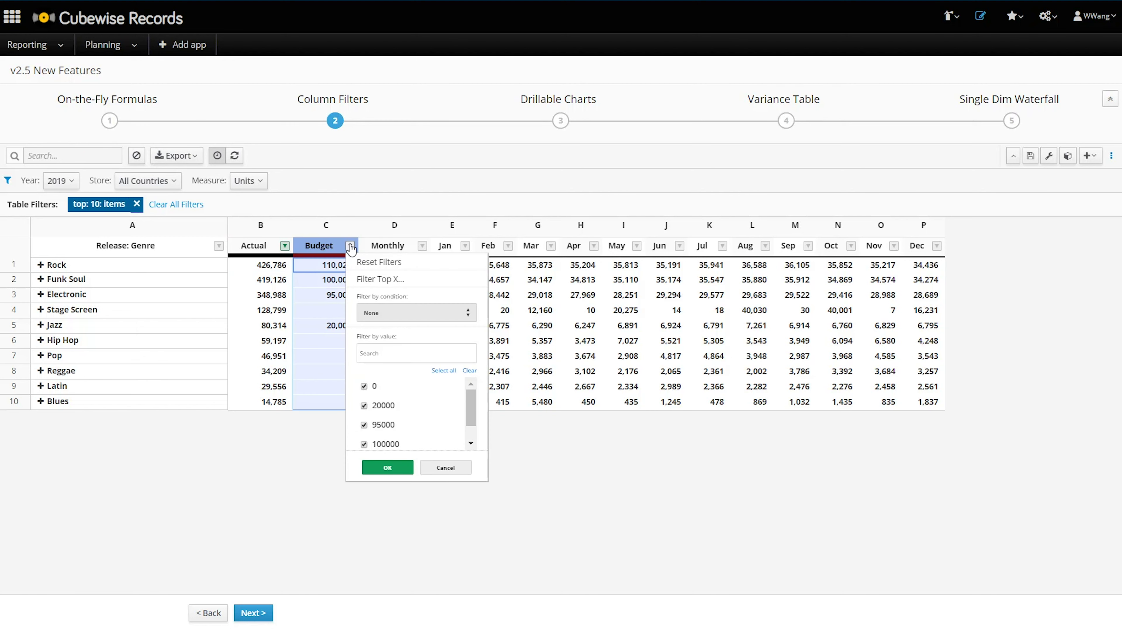
click(414, 314)
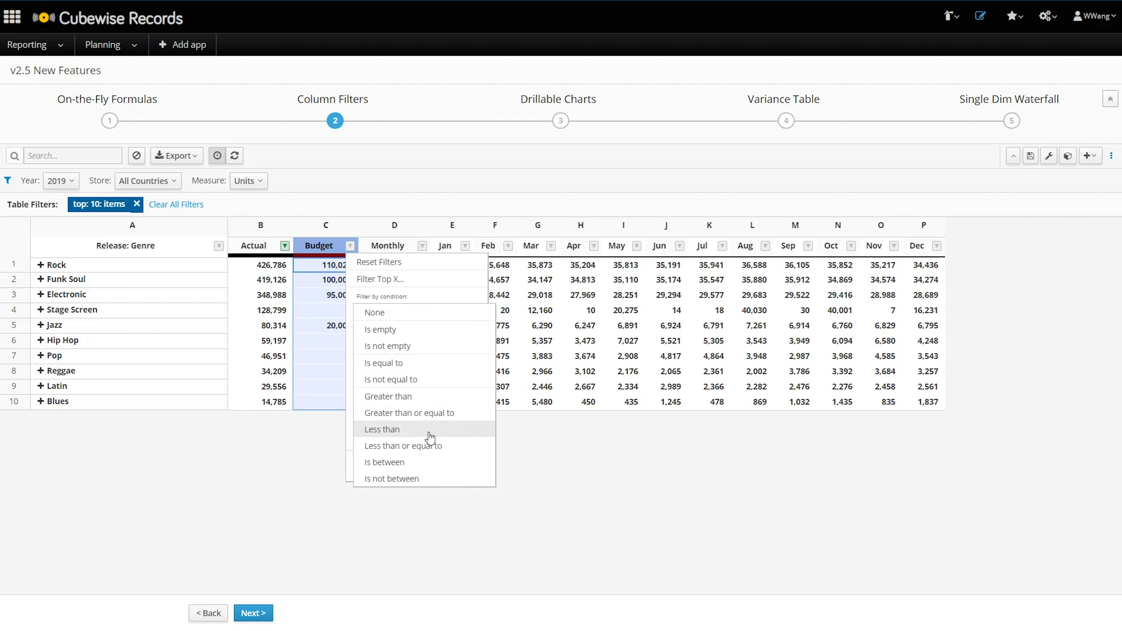
click(419, 396)
click(433, 342)
text(90000)
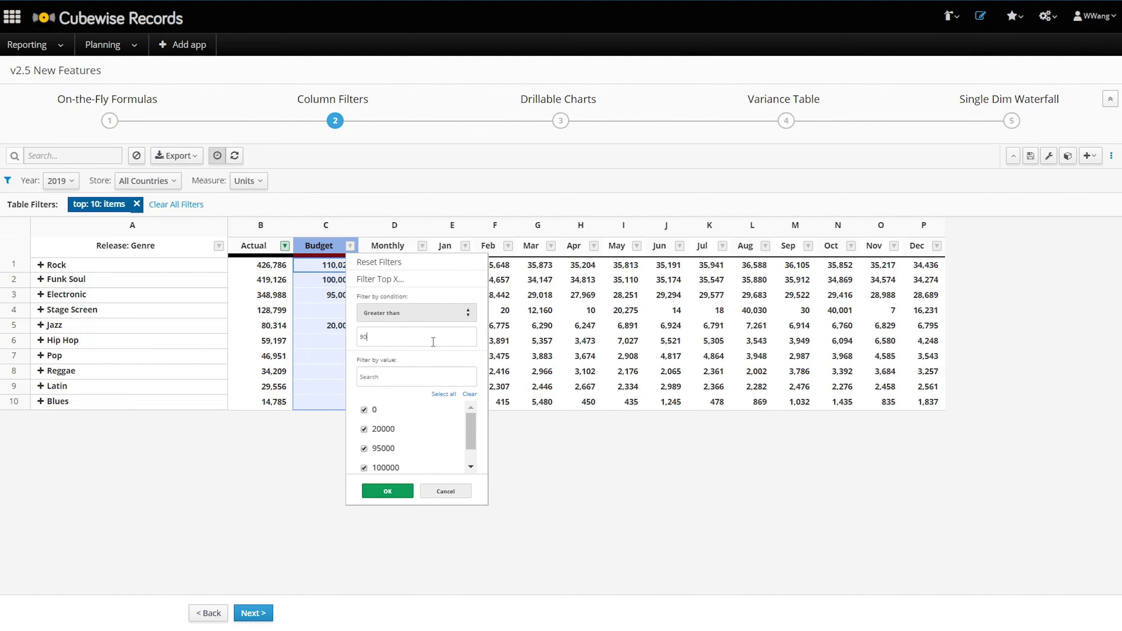
click(391, 493)
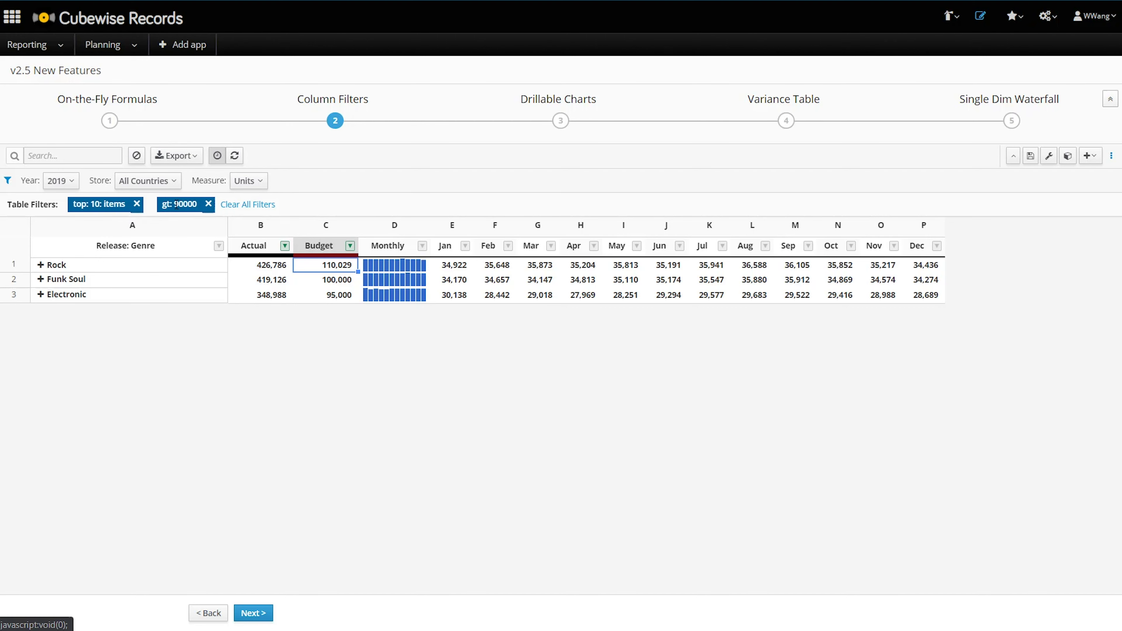
click(249, 204)
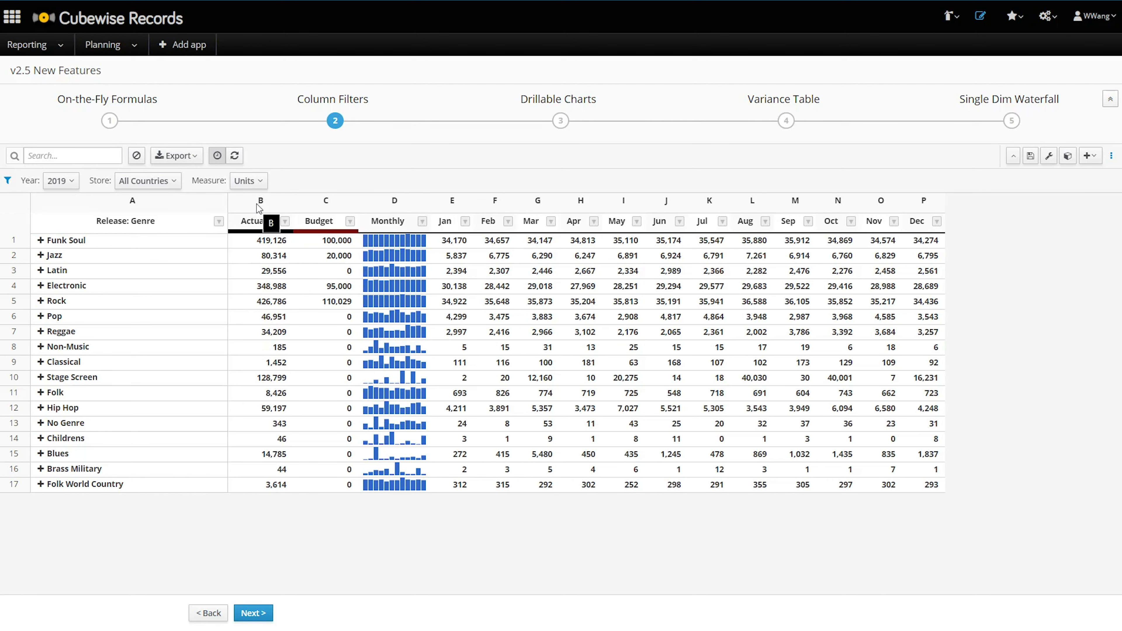
On the Drillable Charts step, drill the treemap into Australia, then Asia and China, returning to regions.
click(561, 120)
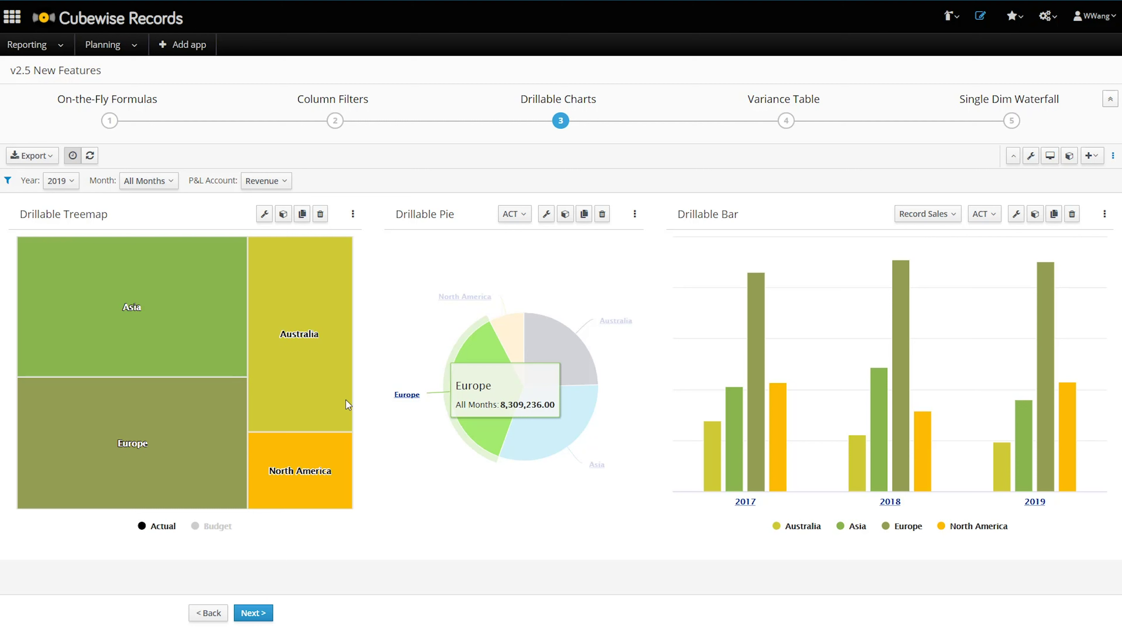
mouse_move(141, 342)
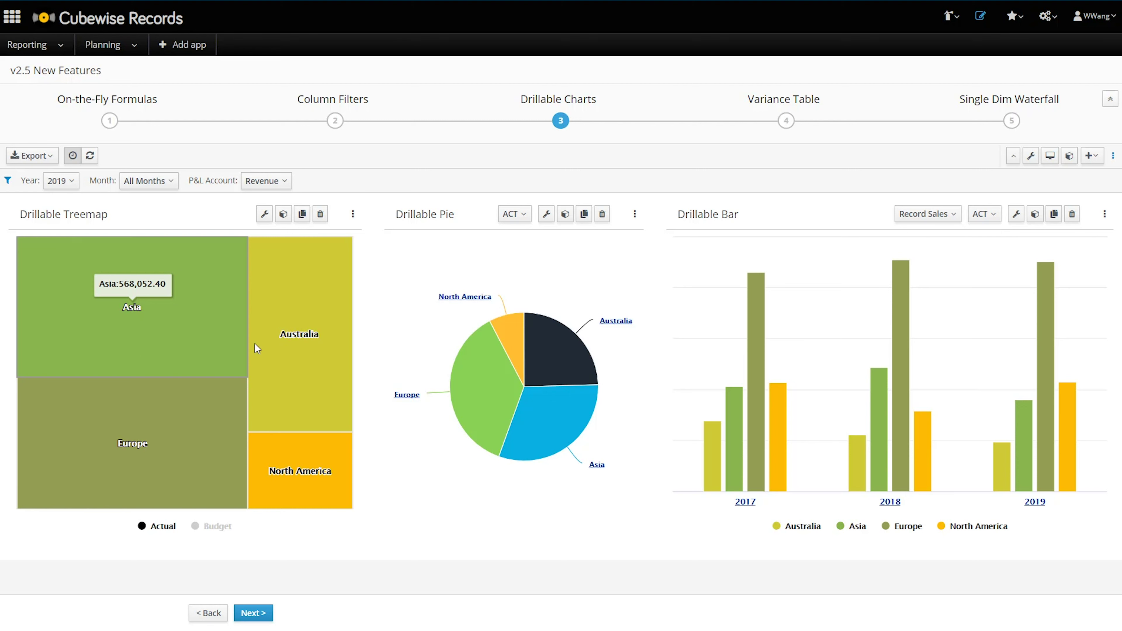
mouse_move(301, 356)
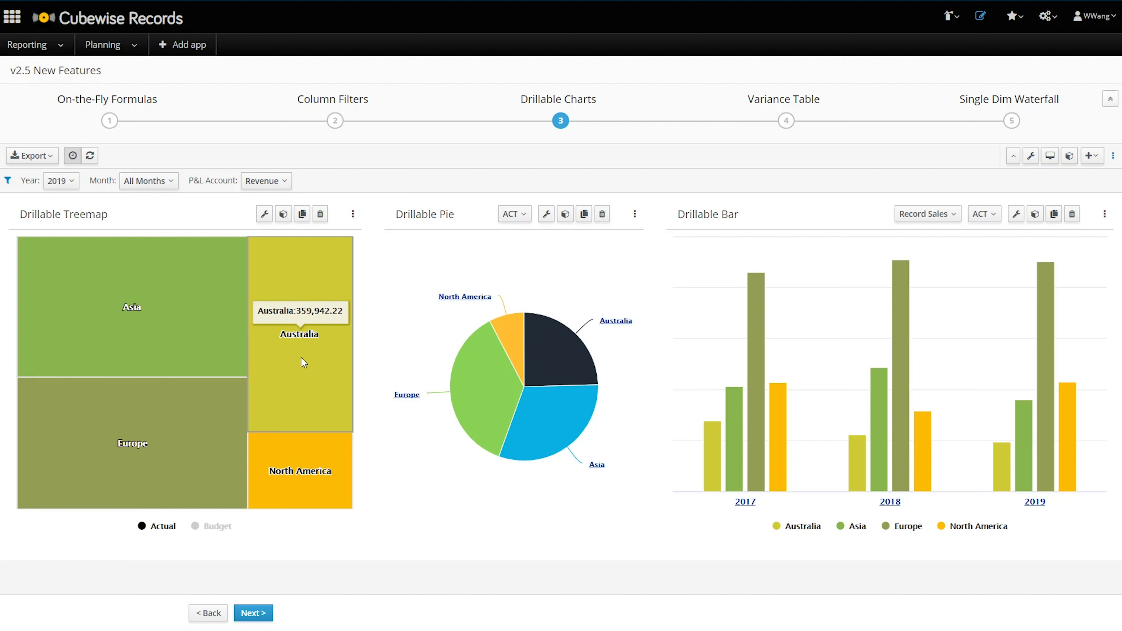
click(301, 358)
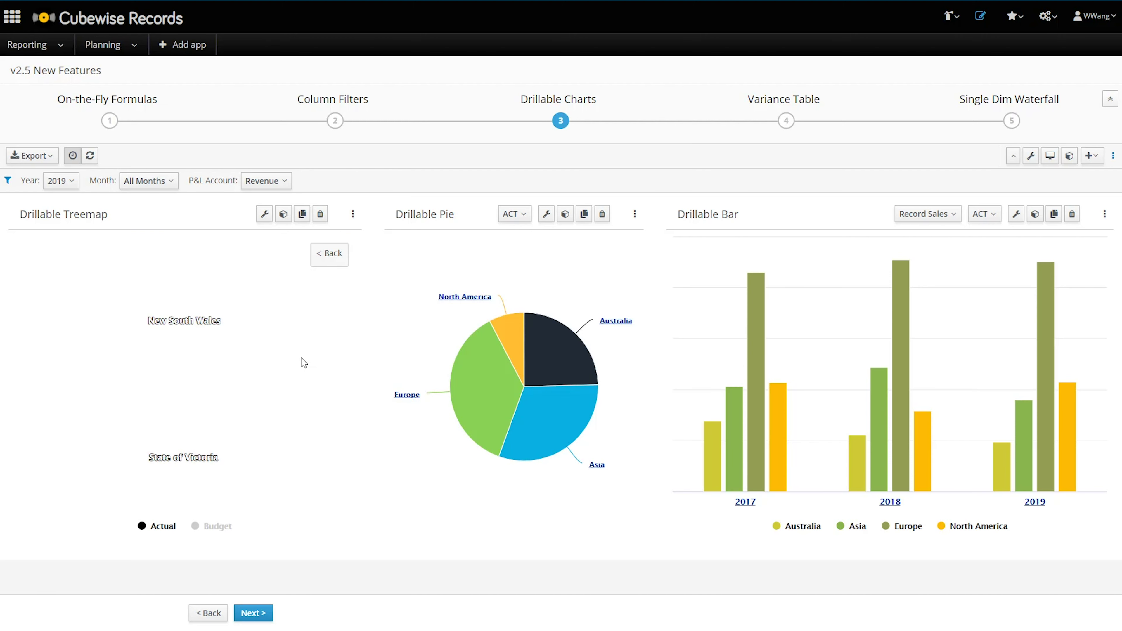
click(331, 263)
click(159, 302)
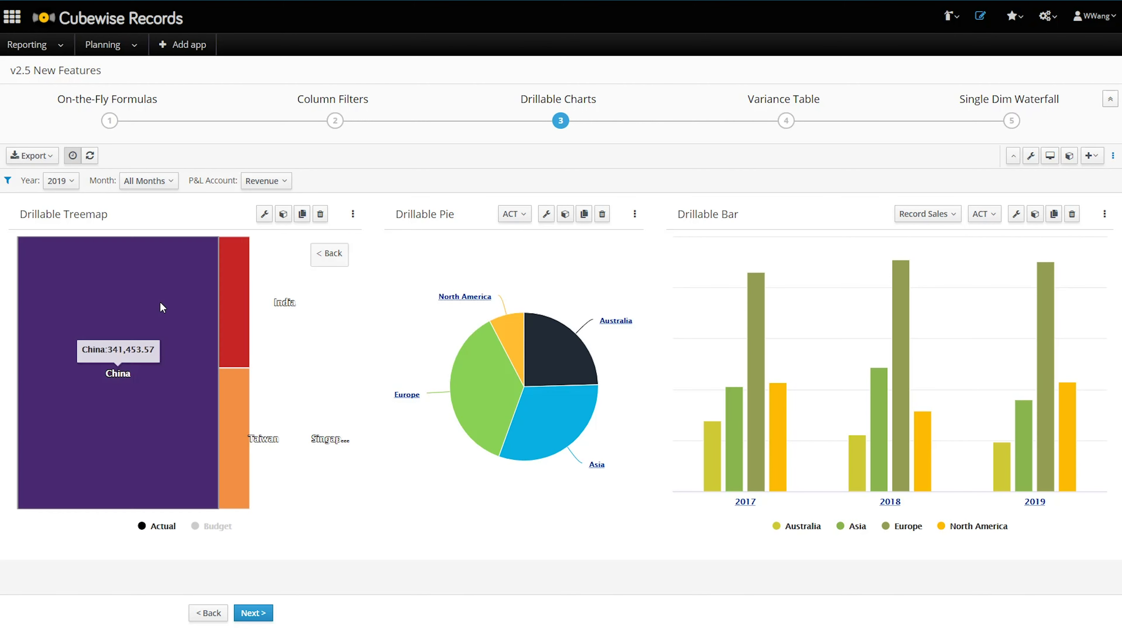
click(179, 345)
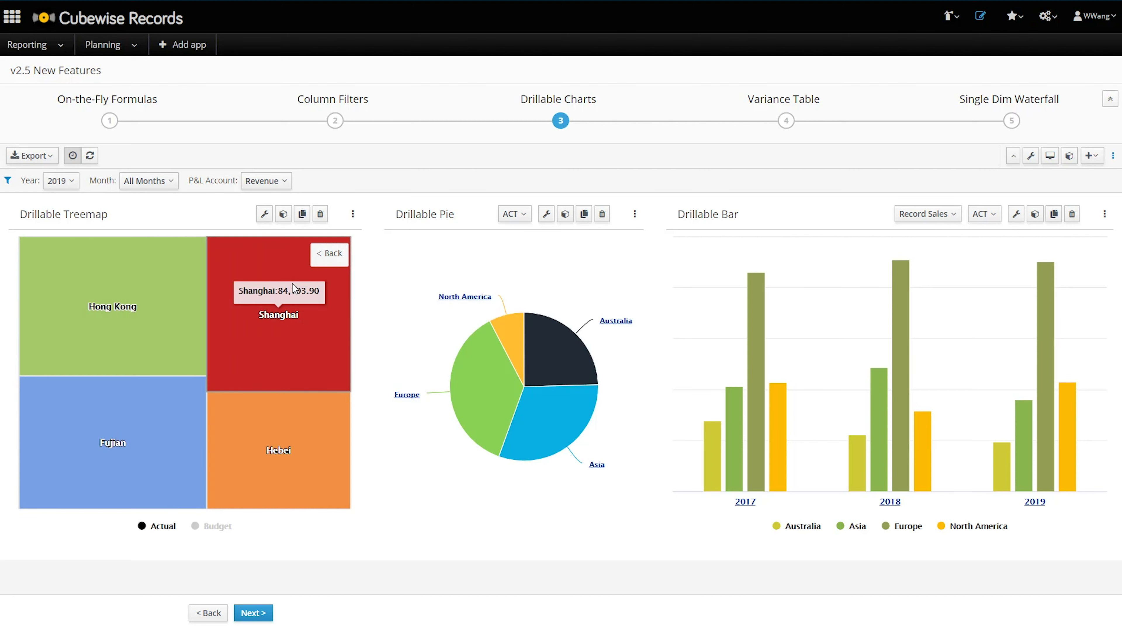
click(328, 264)
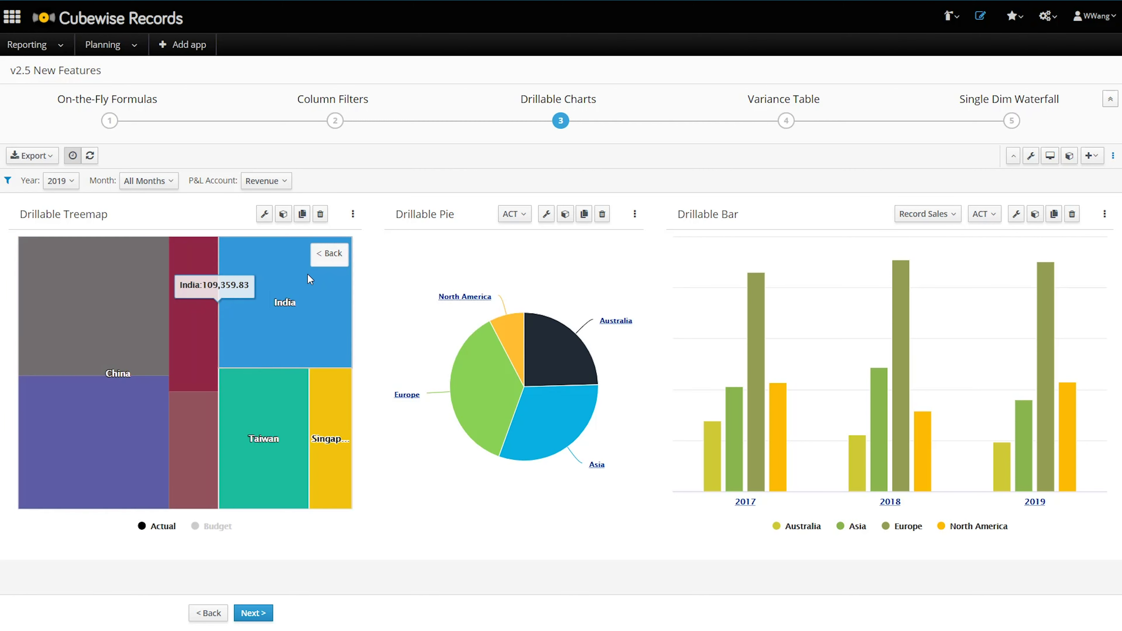
click(328, 264)
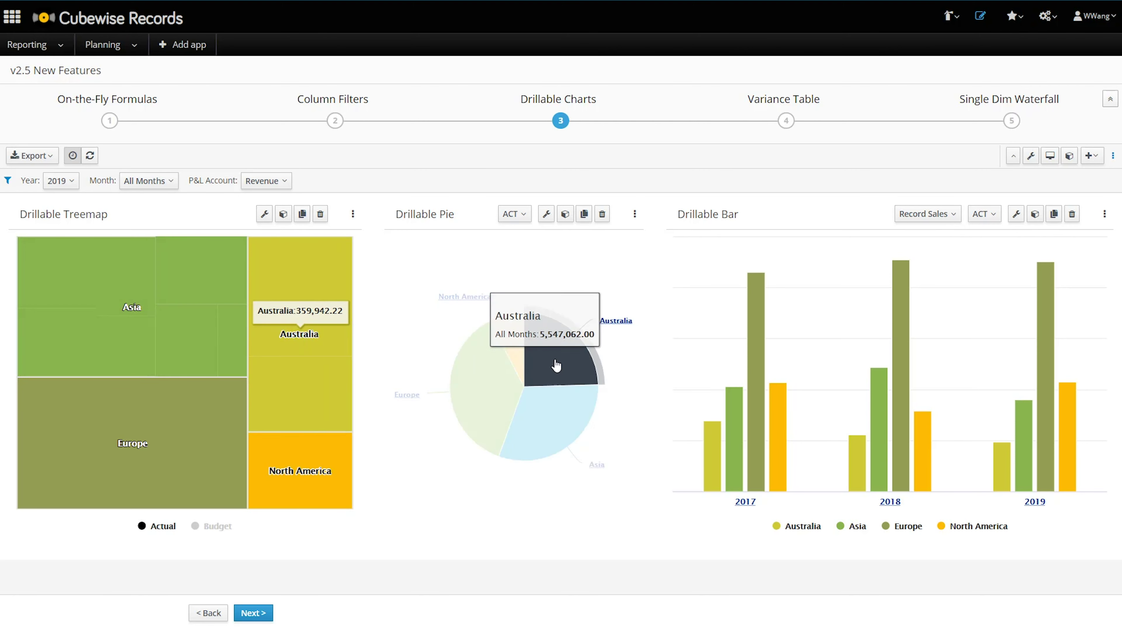
Drill the pie chart into Europe's countries and return it to region level.
click(495, 406)
click(609, 269)
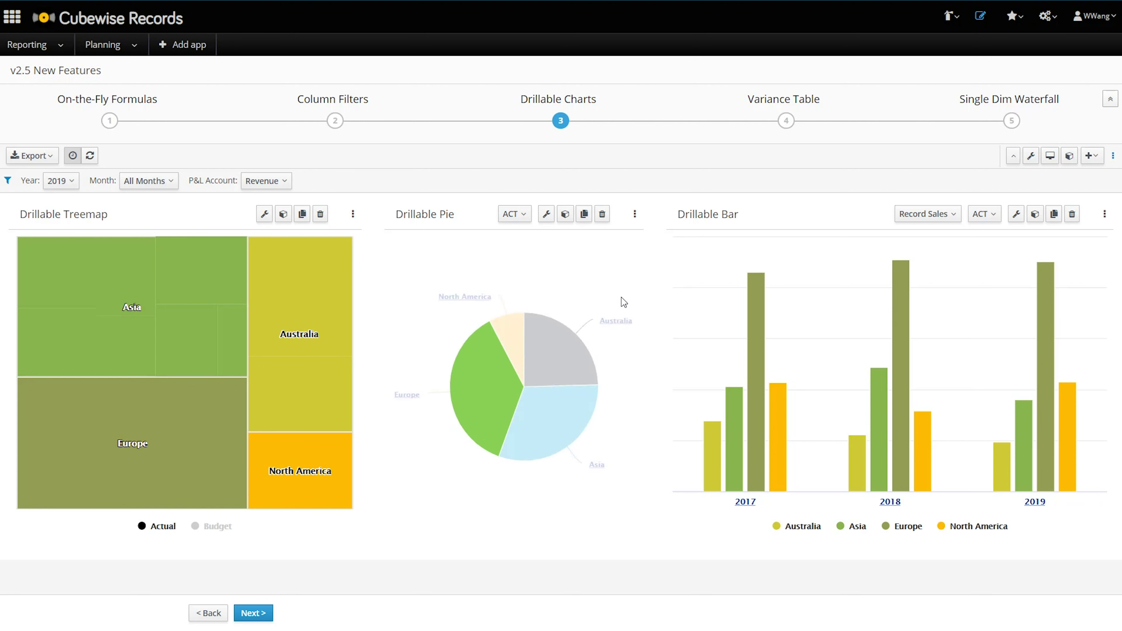
mouse_move(884, 462)
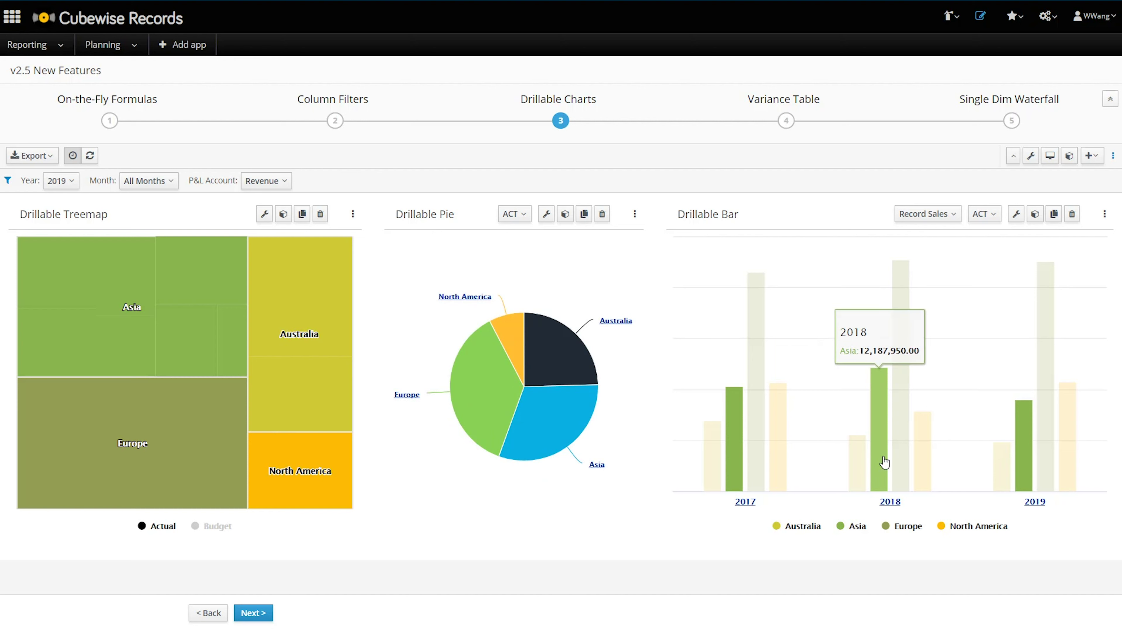
Drill the bar chart into Asia's 2018 months, then review and close its cube settings.
click(882, 479)
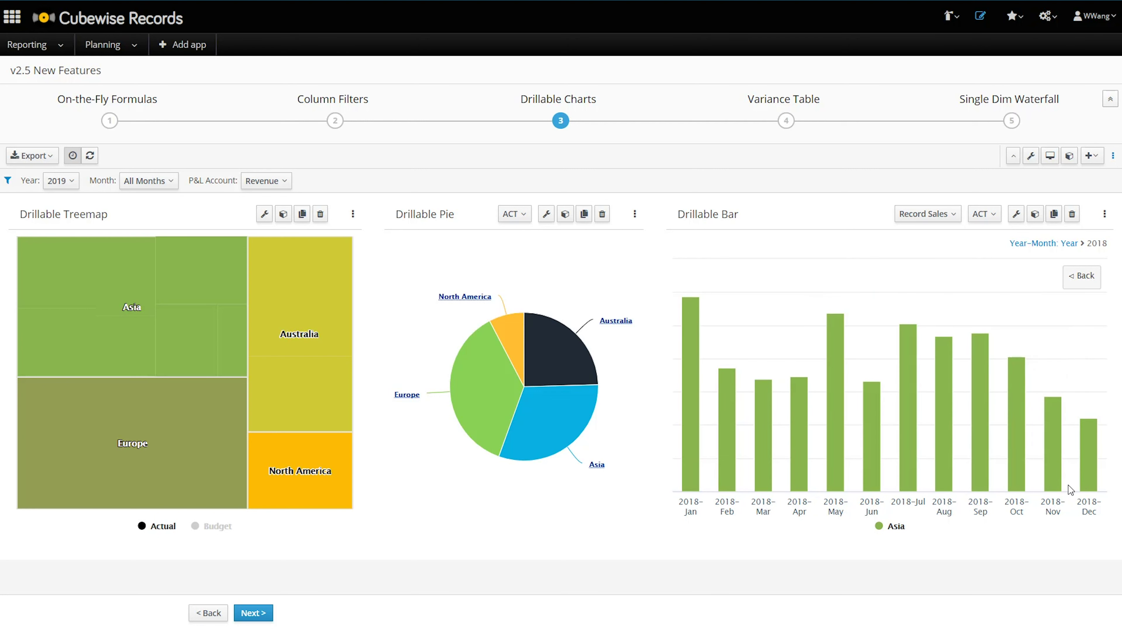
mouse_move(1057, 482)
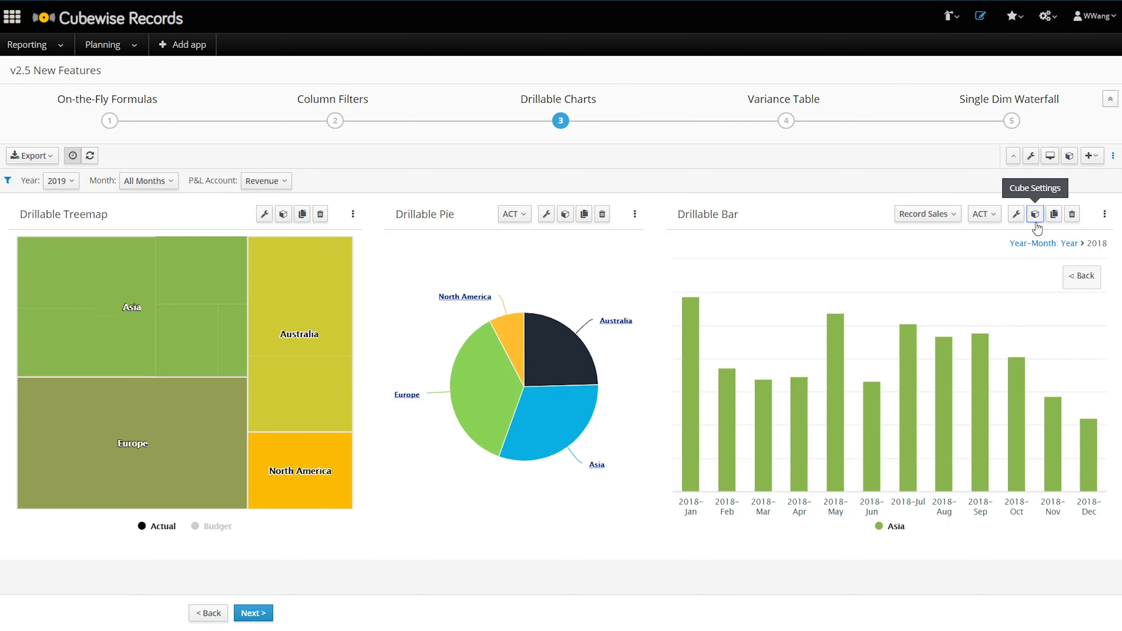
click(1035, 215)
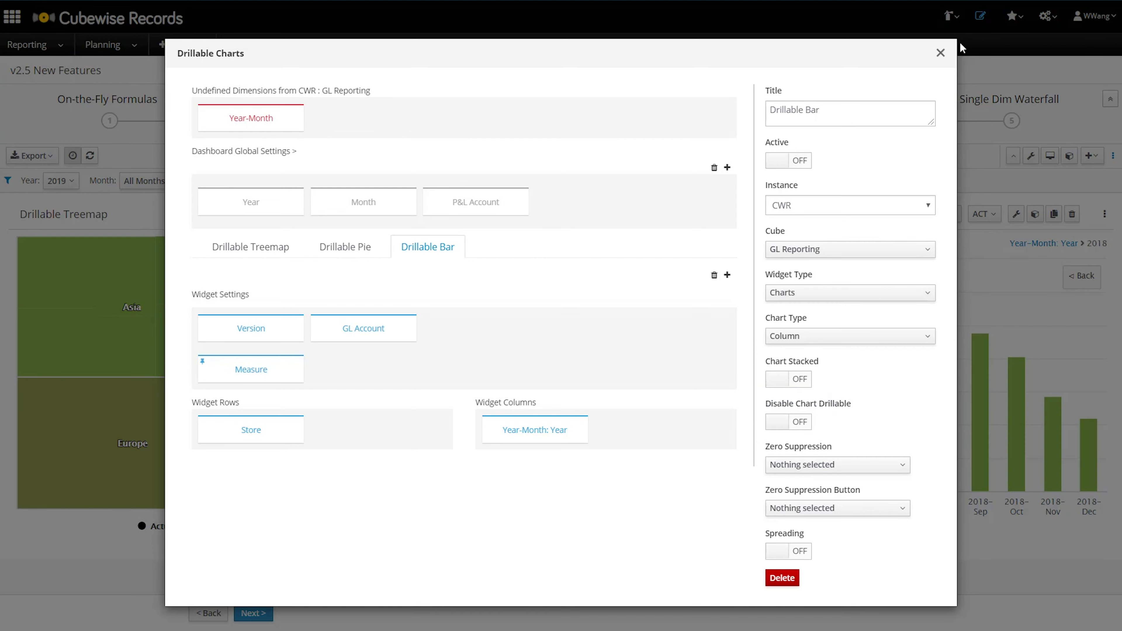
click(941, 53)
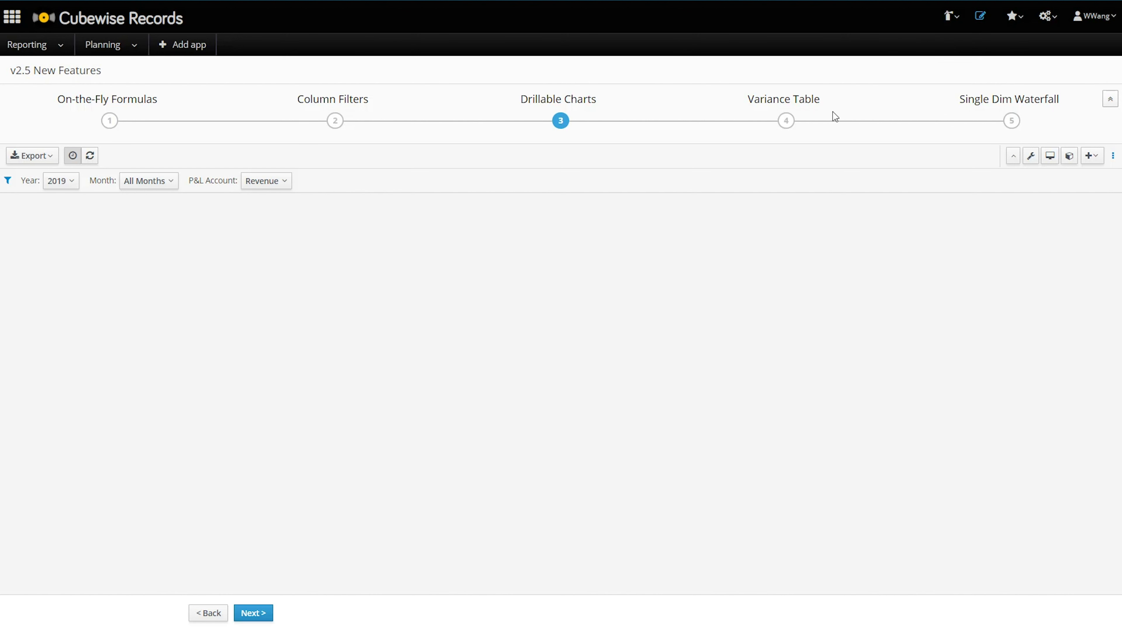
On the Variance Table step, toggle between original values and variances, then show the widget's source data.
click(785, 121)
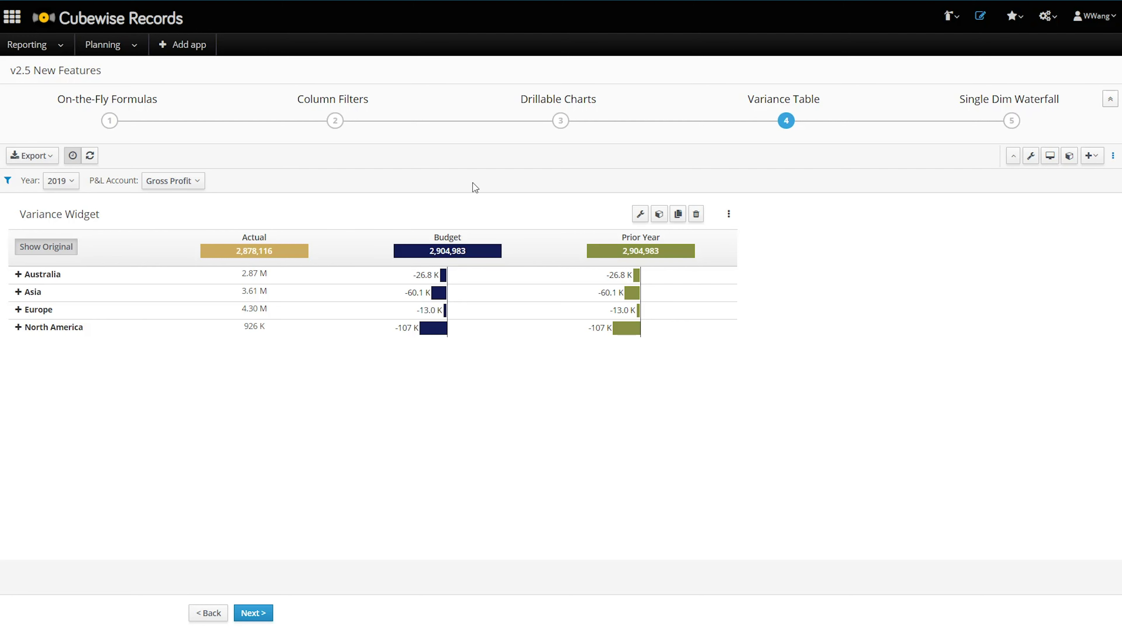
click(51, 252)
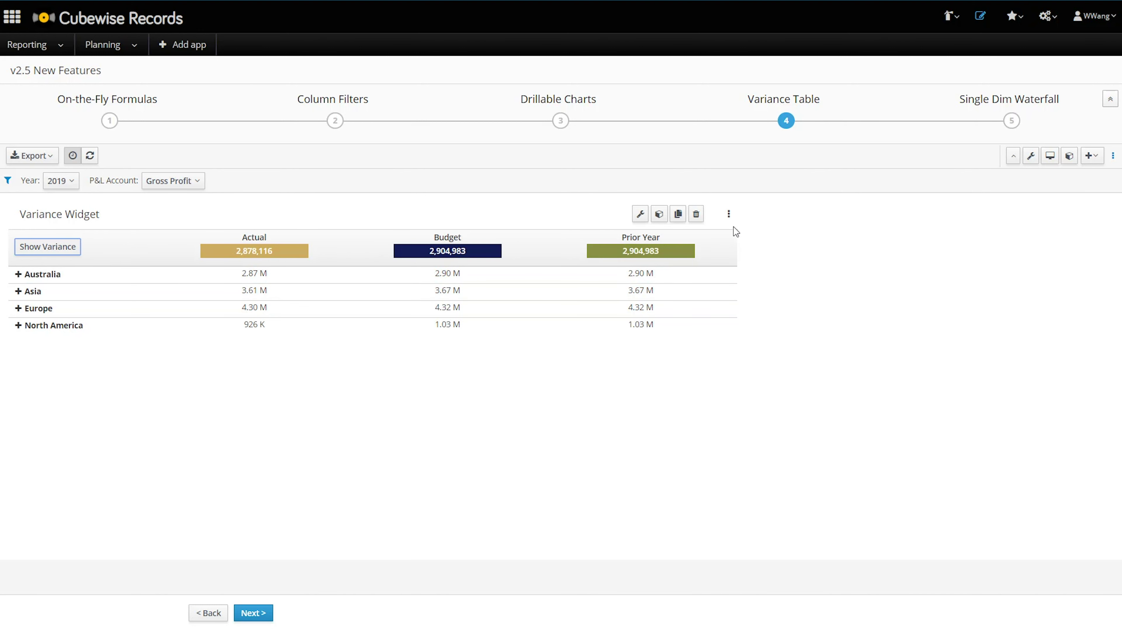
click(68, 248)
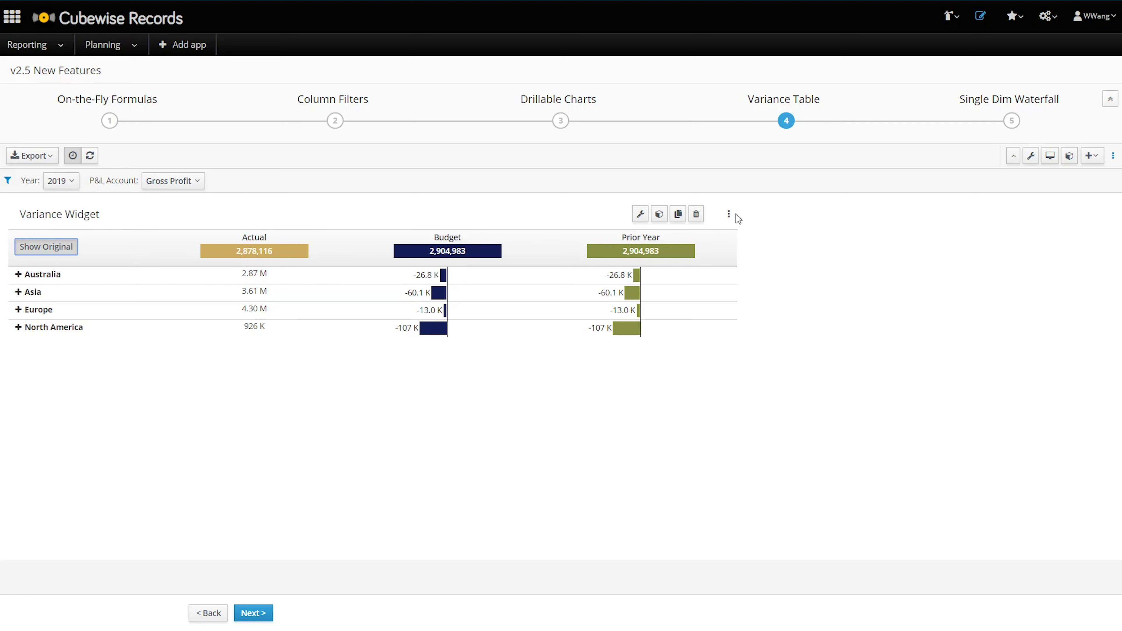
click(729, 215)
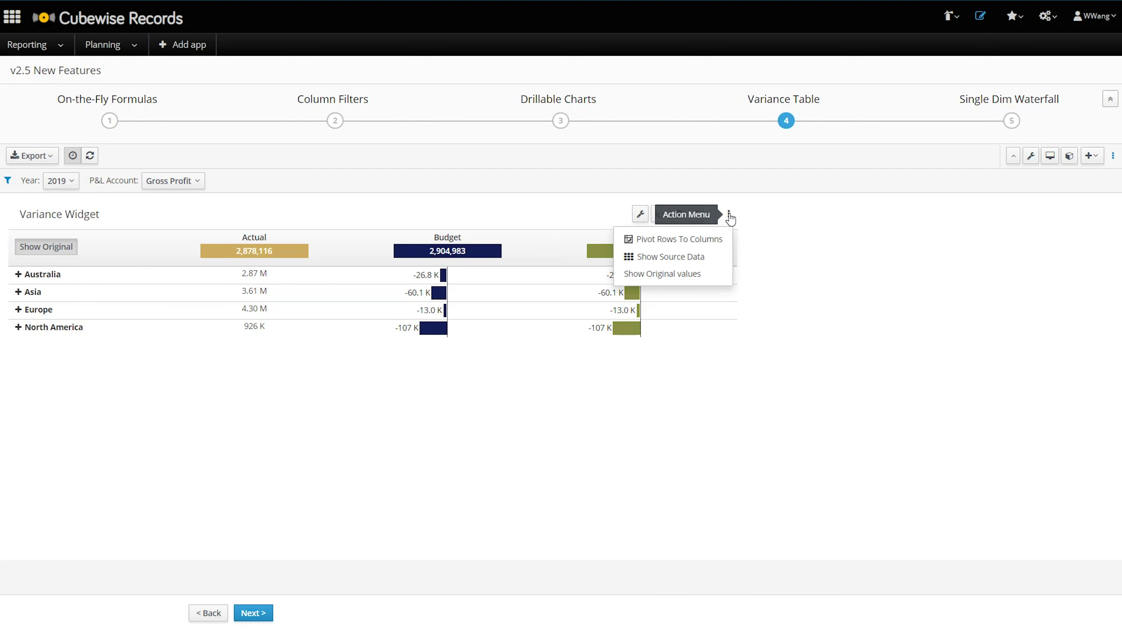
click(705, 259)
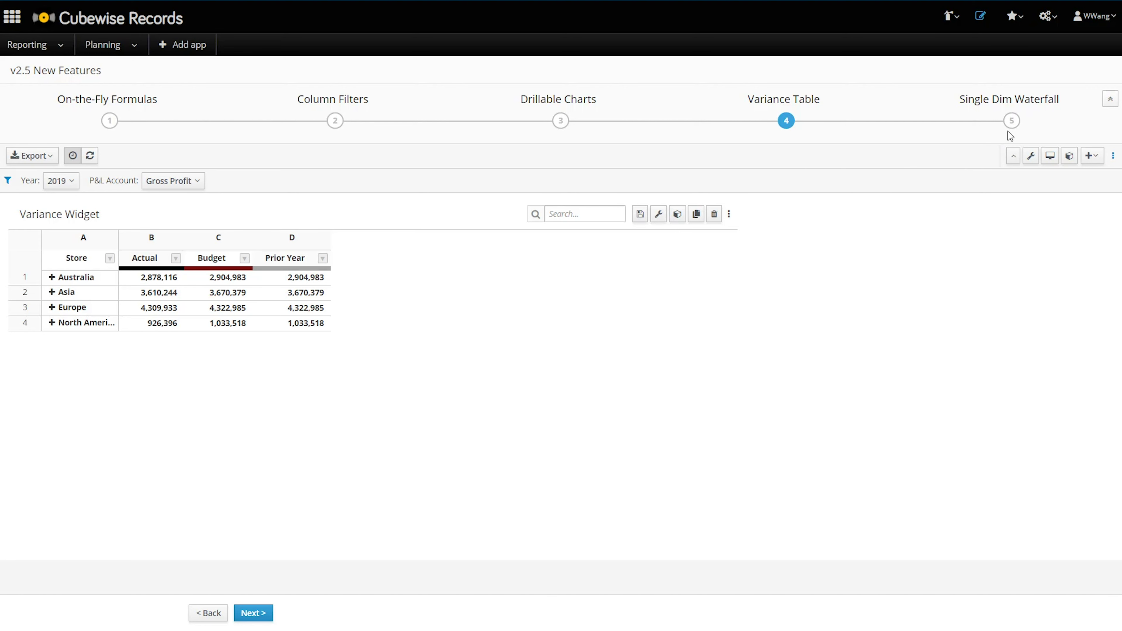
Open the Single Dim Waterfall step and inspect Australia's 2019 Revenue and Operating Profit bars.
click(1011, 122)
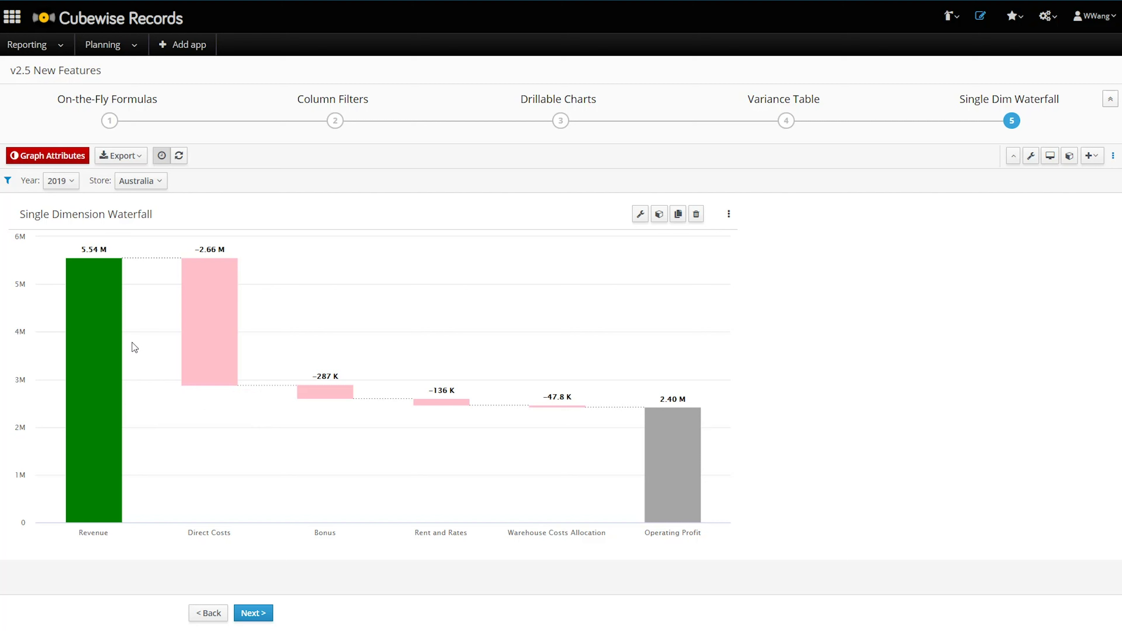
mouse_move(83, 400)
mouse_move(651, 520)
click(62, 162)
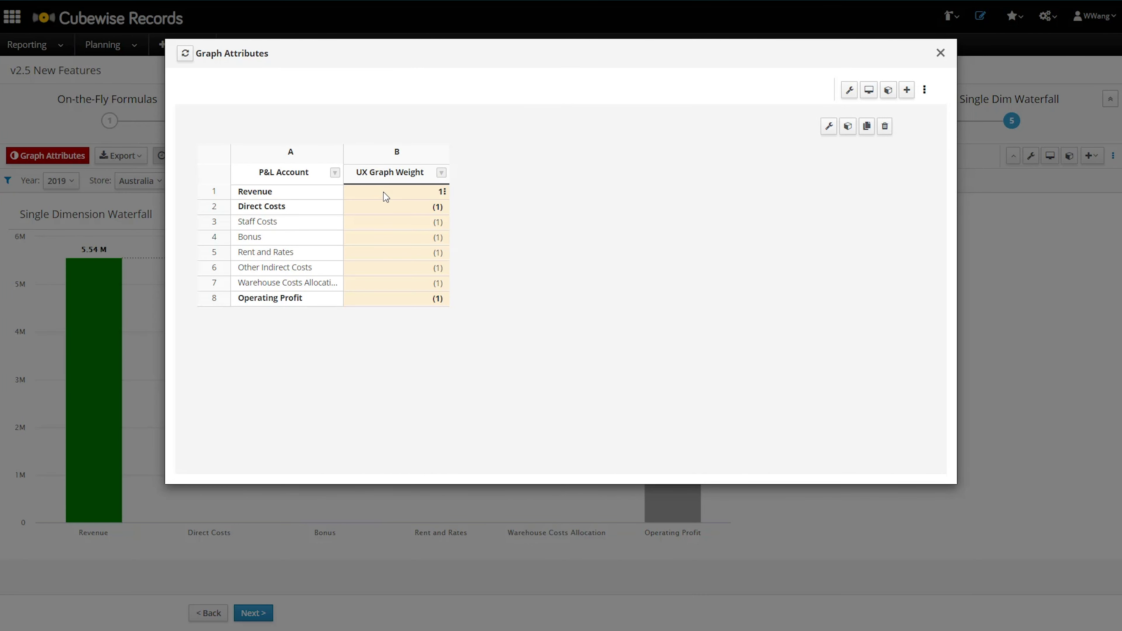
click(400, 225)
click(418, 299)
click(403, 219)
click(404, 192)
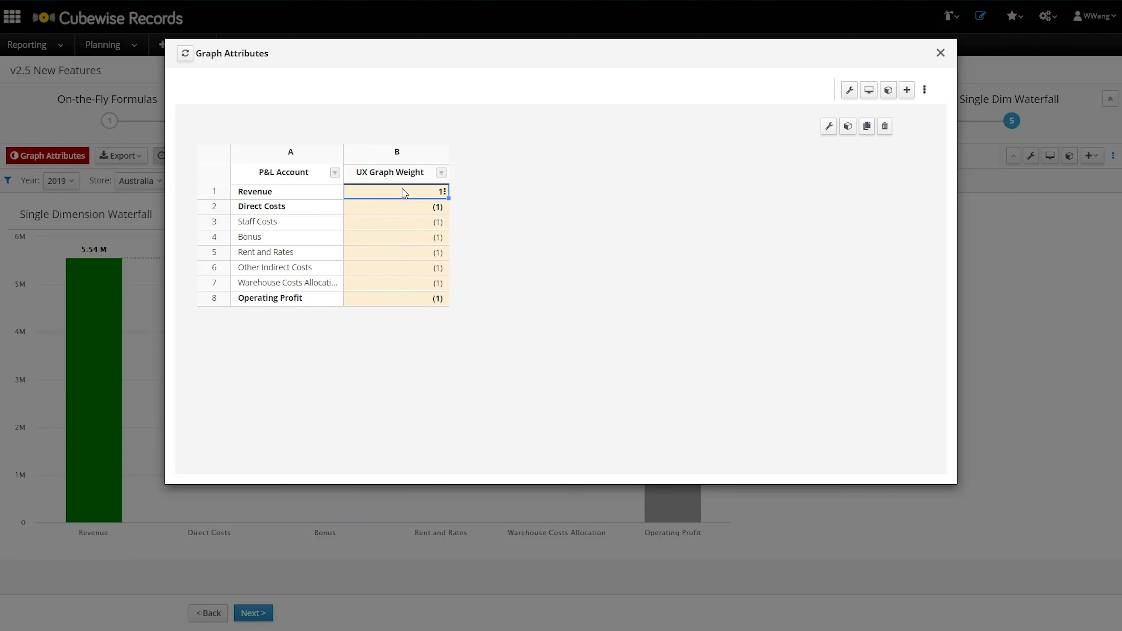
click(940, 53)
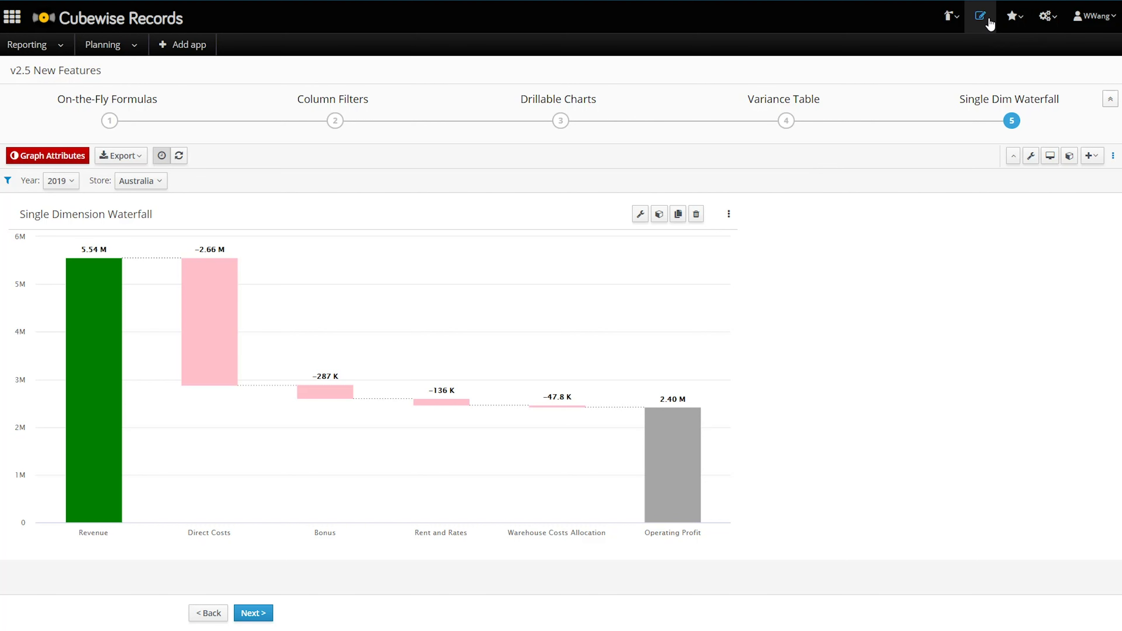
Add a wizard step titled 'Next Step' with GL Reporting as its cube source.
click(1097, 164)
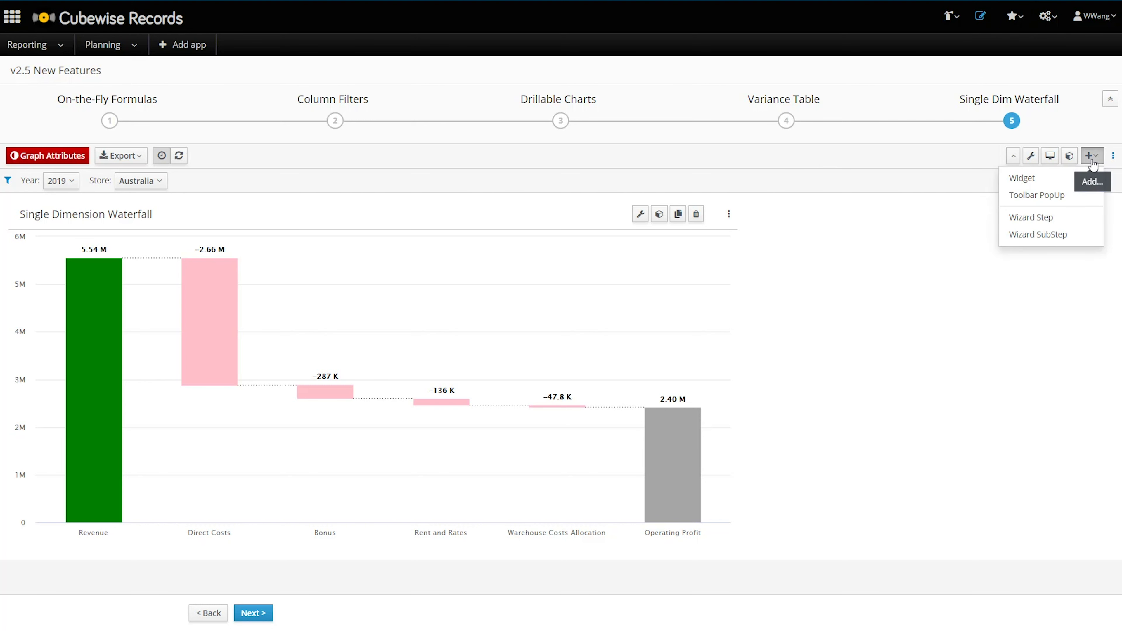
click(1076, 217)
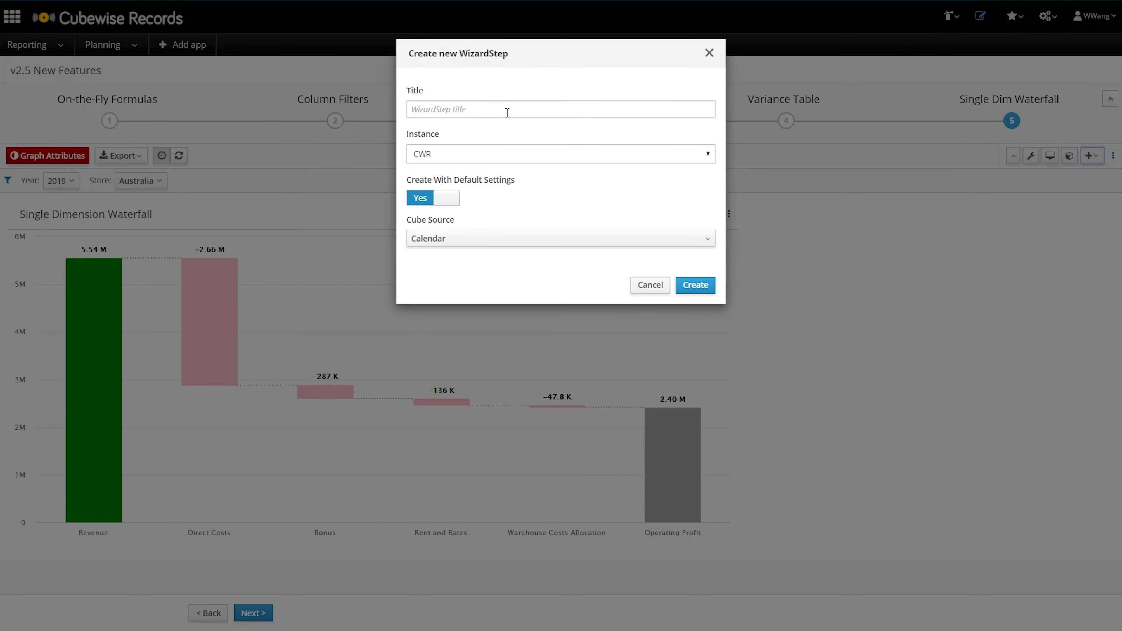
click(505, 105)
text(Ne)
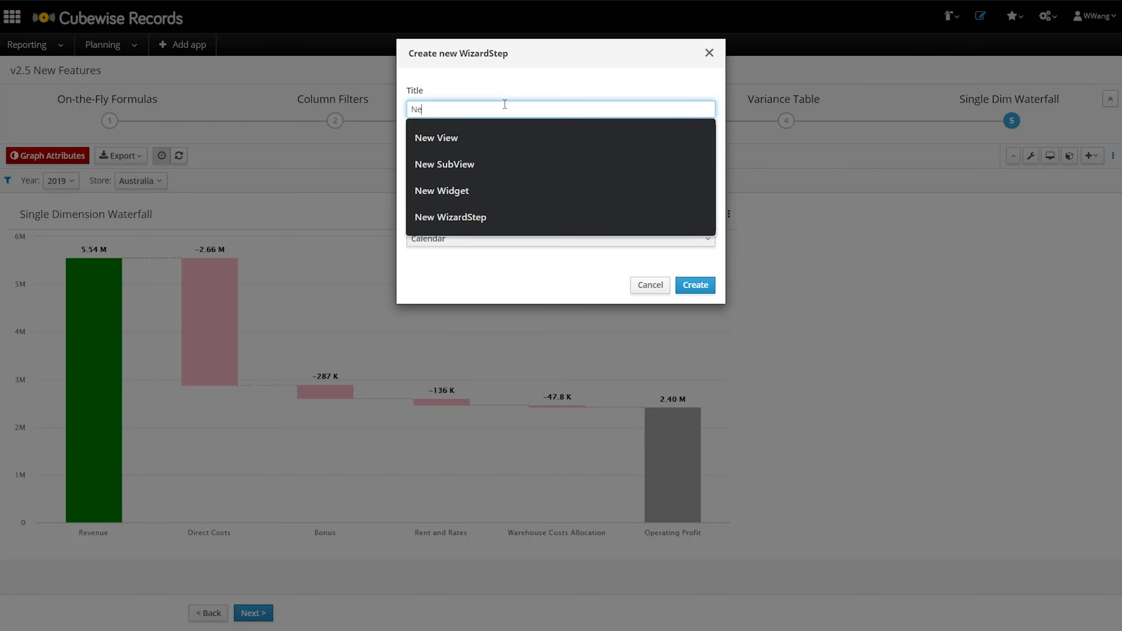
text(xt Step)
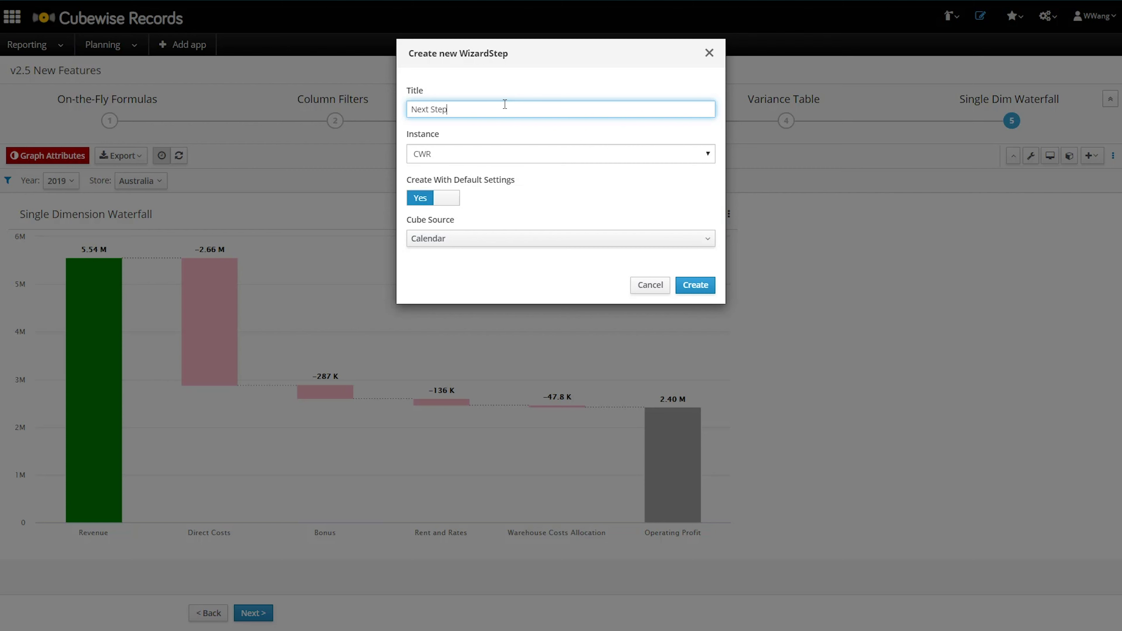
click(488, 239)
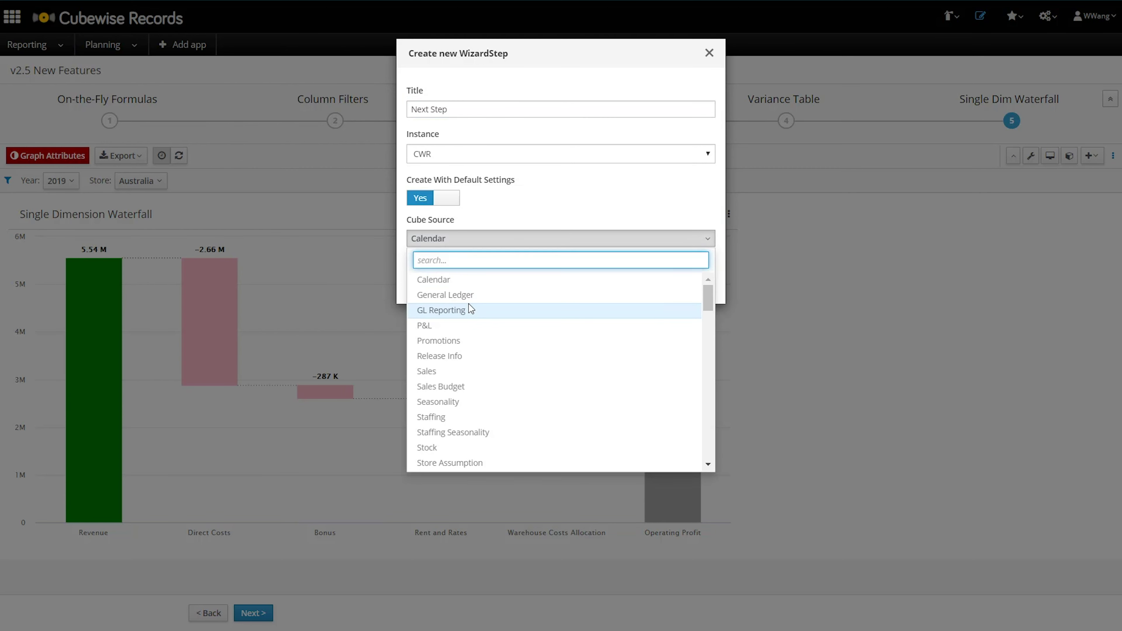
click(503, 310)
click(705, 285)
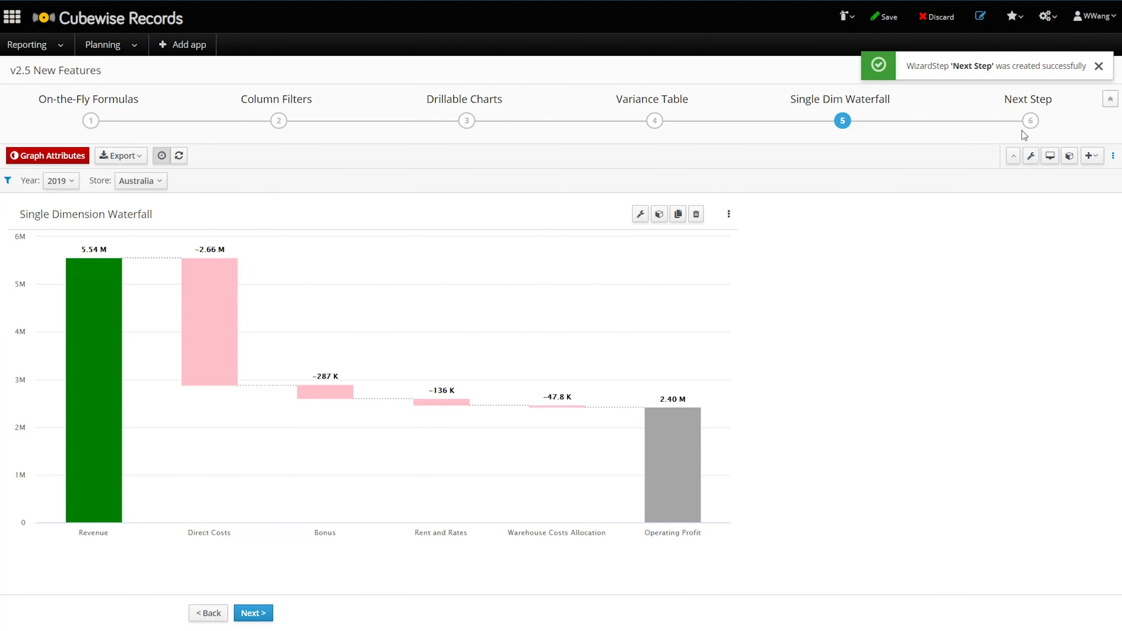
View the new sixth step, Next Step, then switch edit mode off and back on.
click(1029, 122)
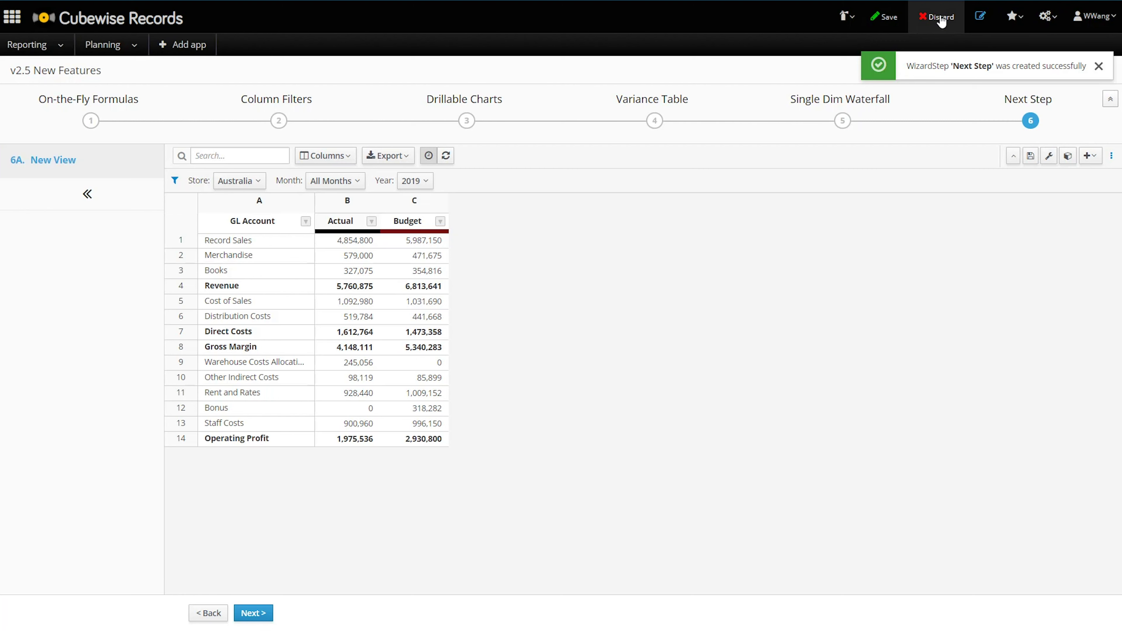
click(980, 19)
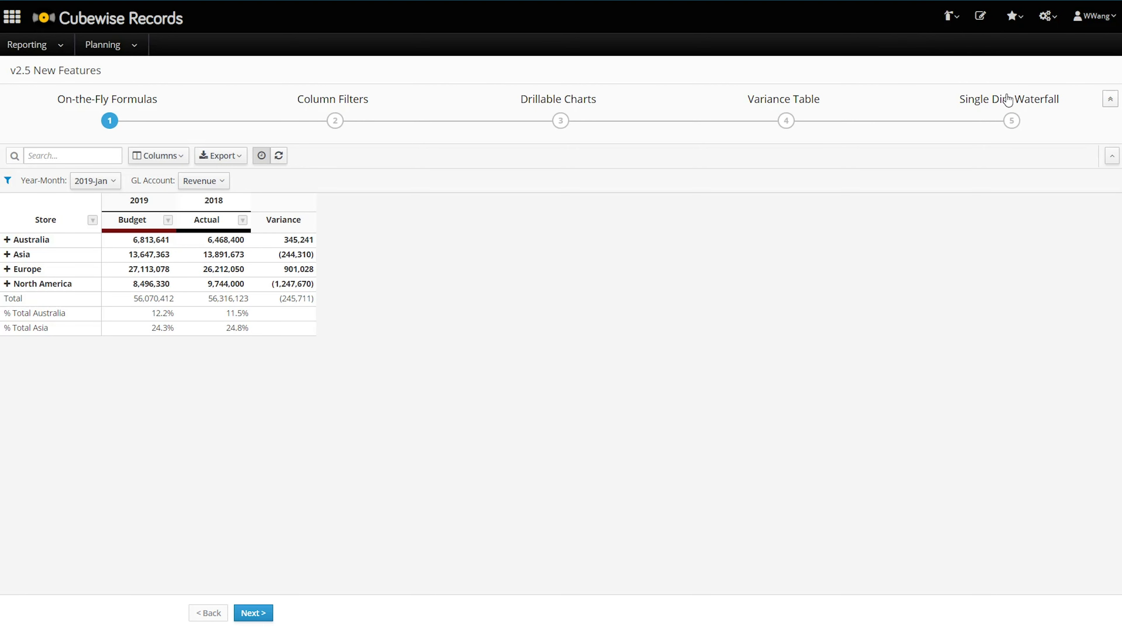
click(977, 29)
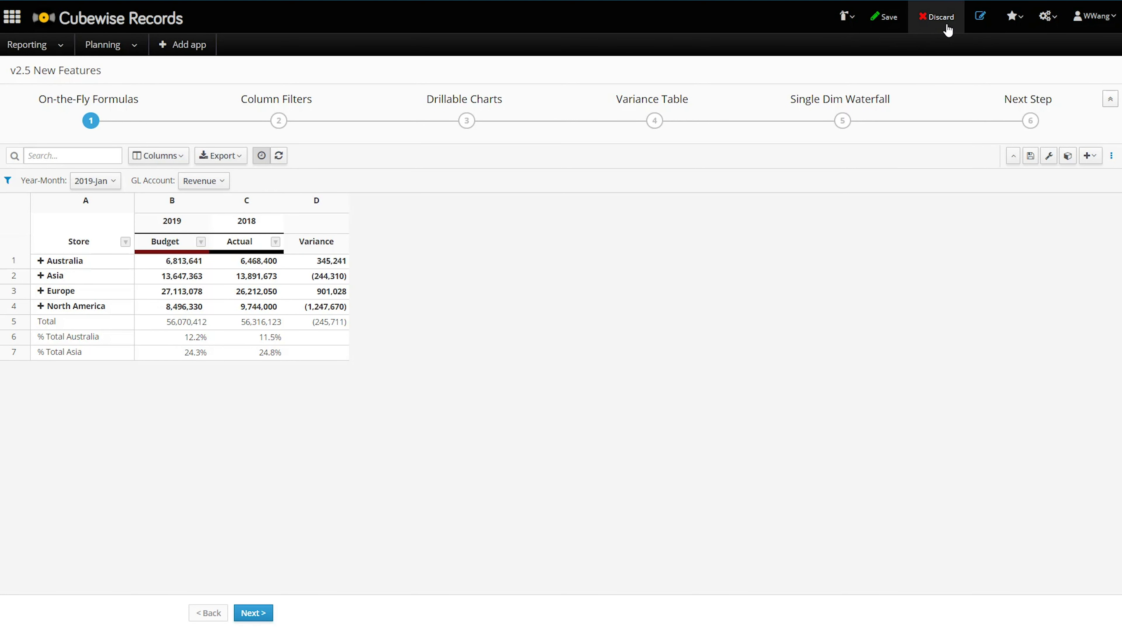
Save the pending Next Step changes, then open the Income Summary dashboard under Reporting.
click(885, 18)
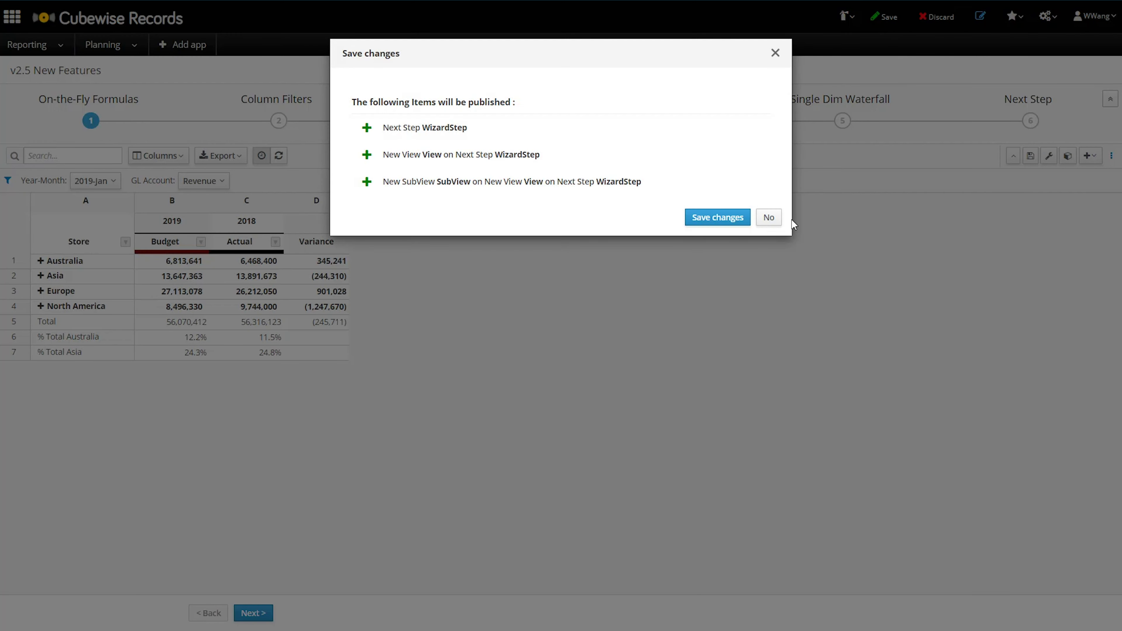
click(716, 217)
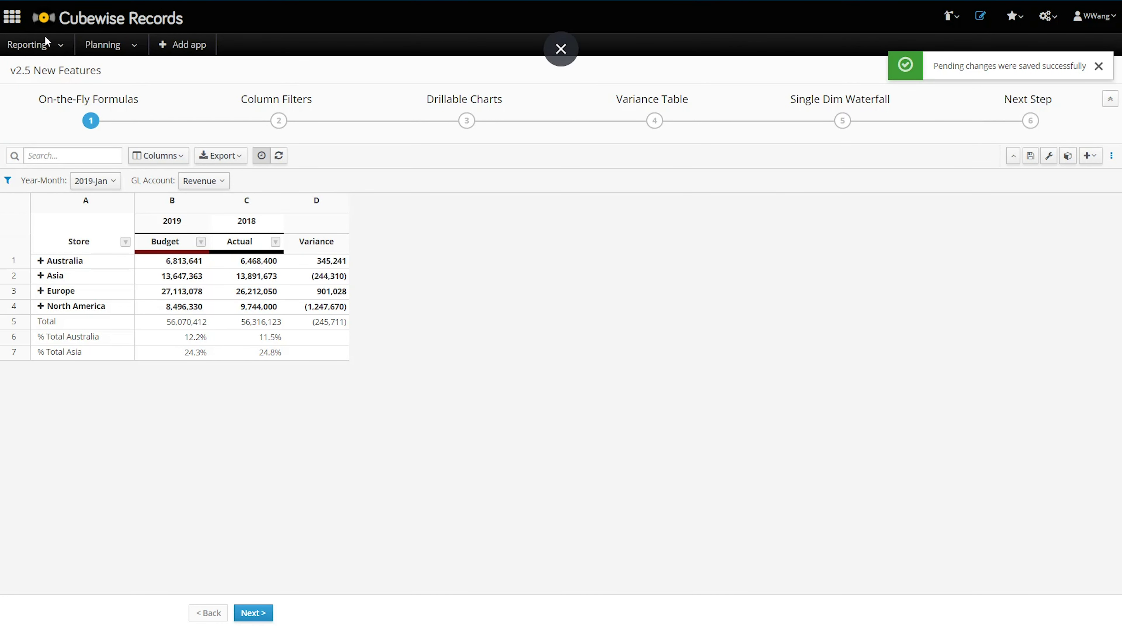
click(47, 50)
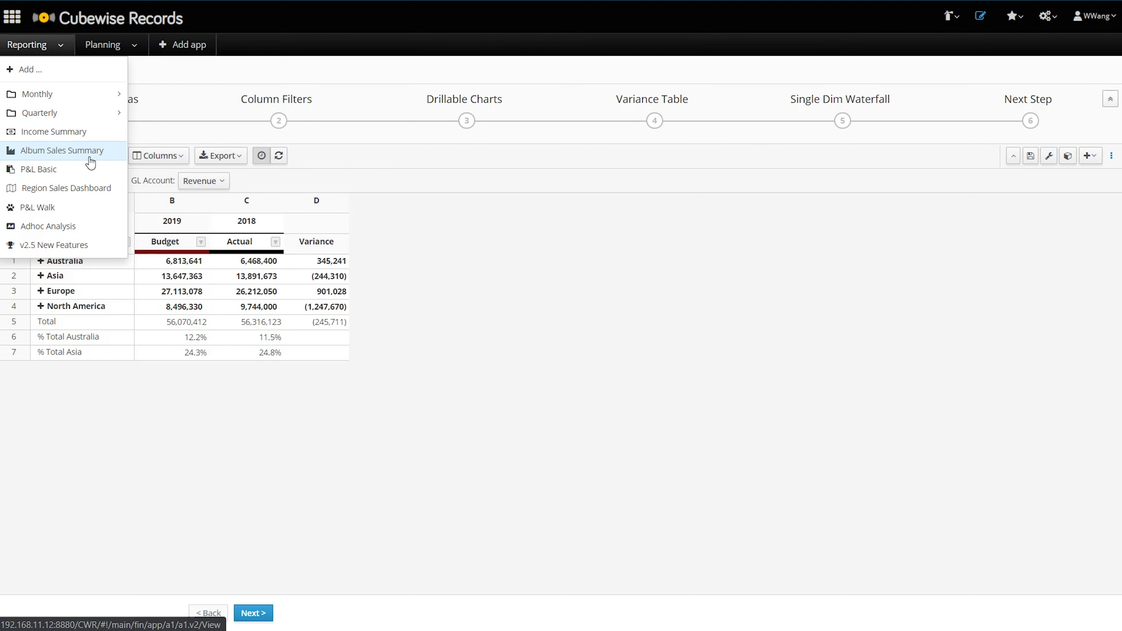
click(76, 137)
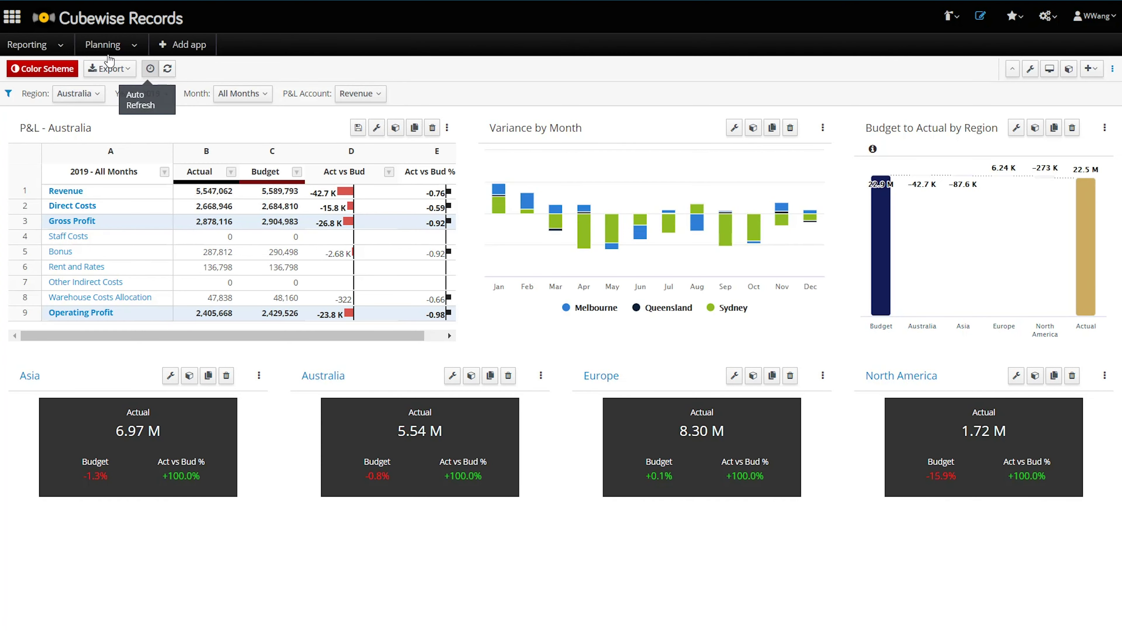
Add a public Reporting dashboard duplicating the current Income Summary view, titled 'my P&L'.
click(35, 45)
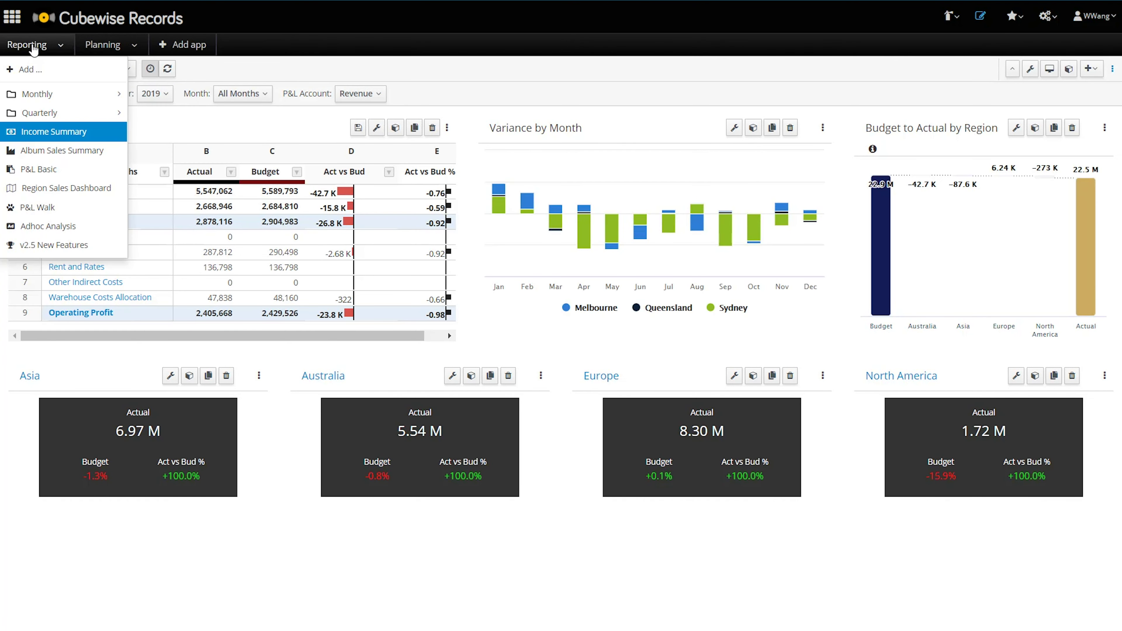
click(39, 71)
click(478, 94)
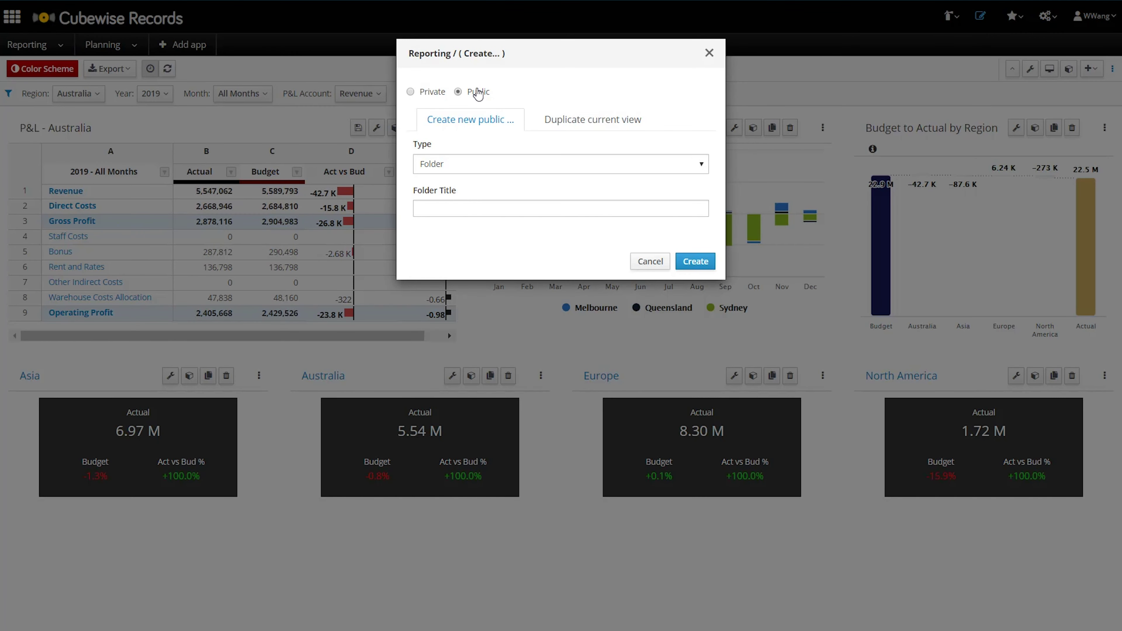
click(588, 121)
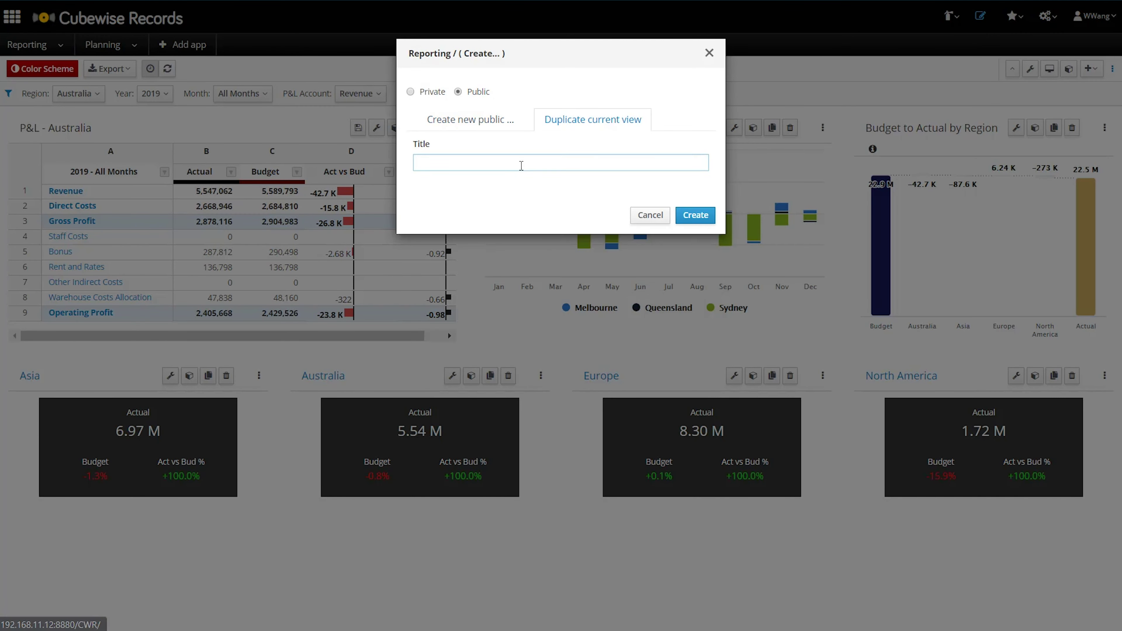
click(521, 165)
text(my )
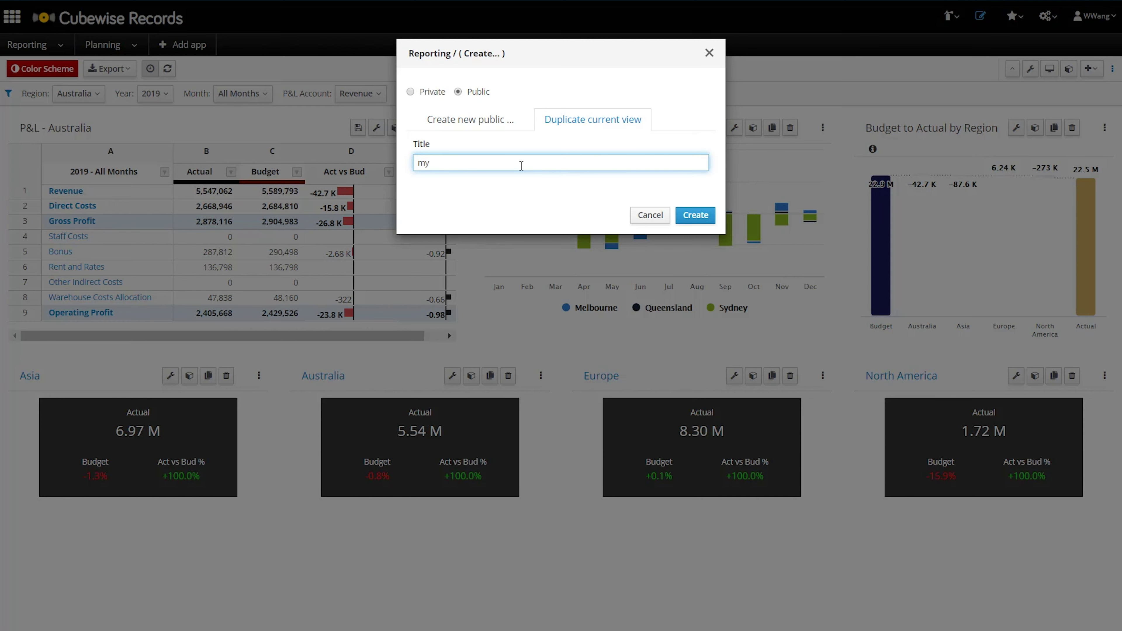
text(P&L)
click(706, 215)
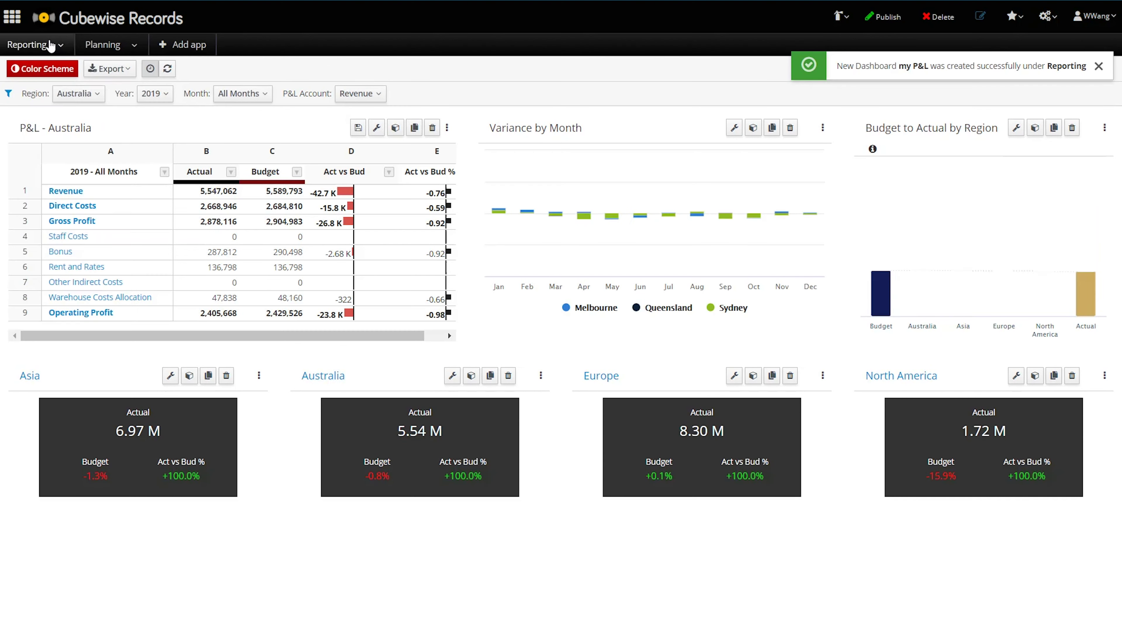
Check that my P&L is listed under Reporting, then start publishing the my P&L dashboard.
click(51, 45)
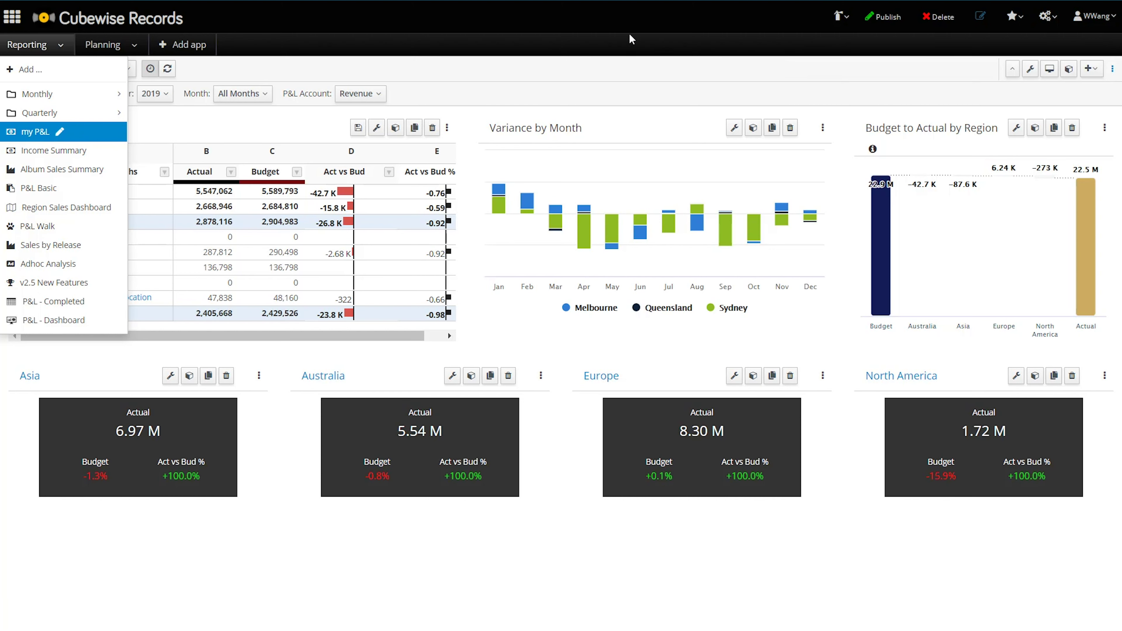
click(851, 38)
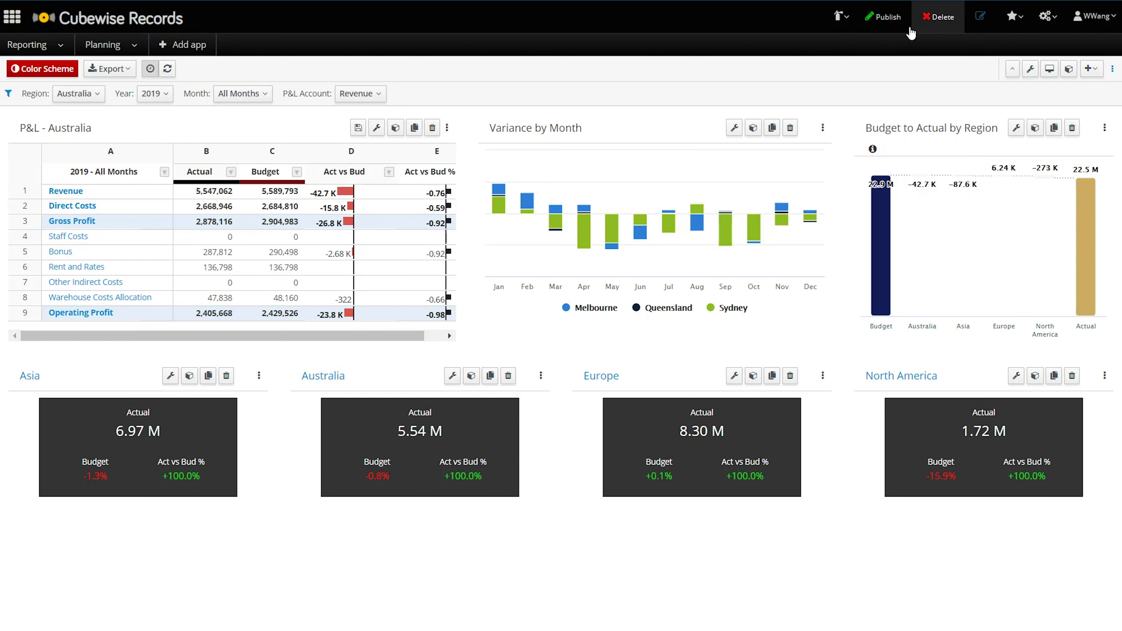
click(897, 26)
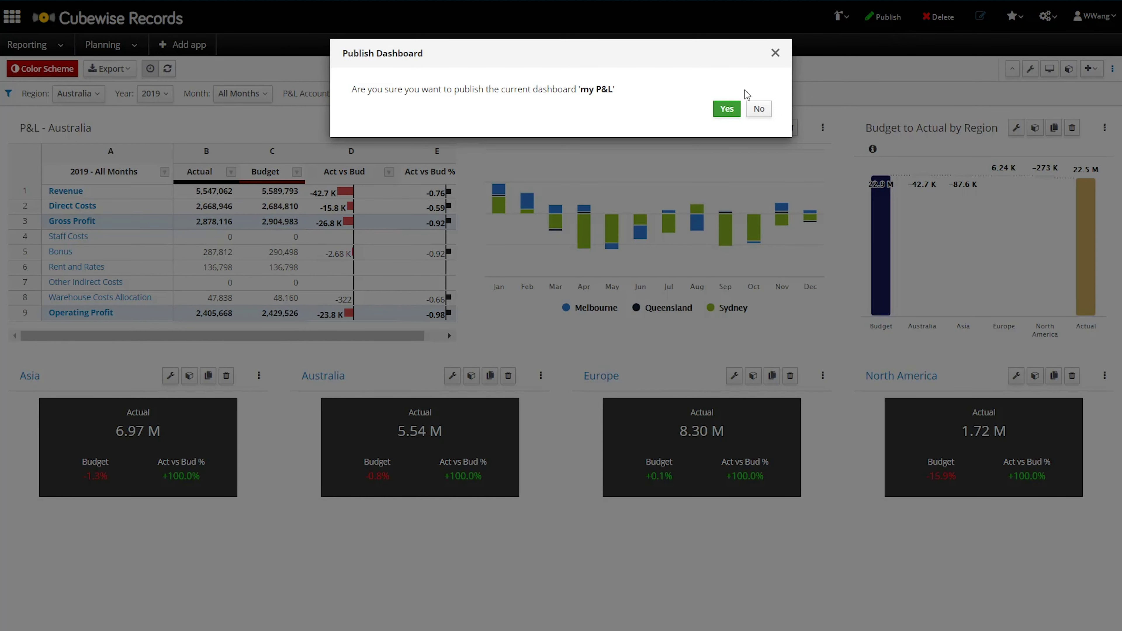
Confirm publishing my P&L and verify it still appears in the Reporting list.
click(729, 107)
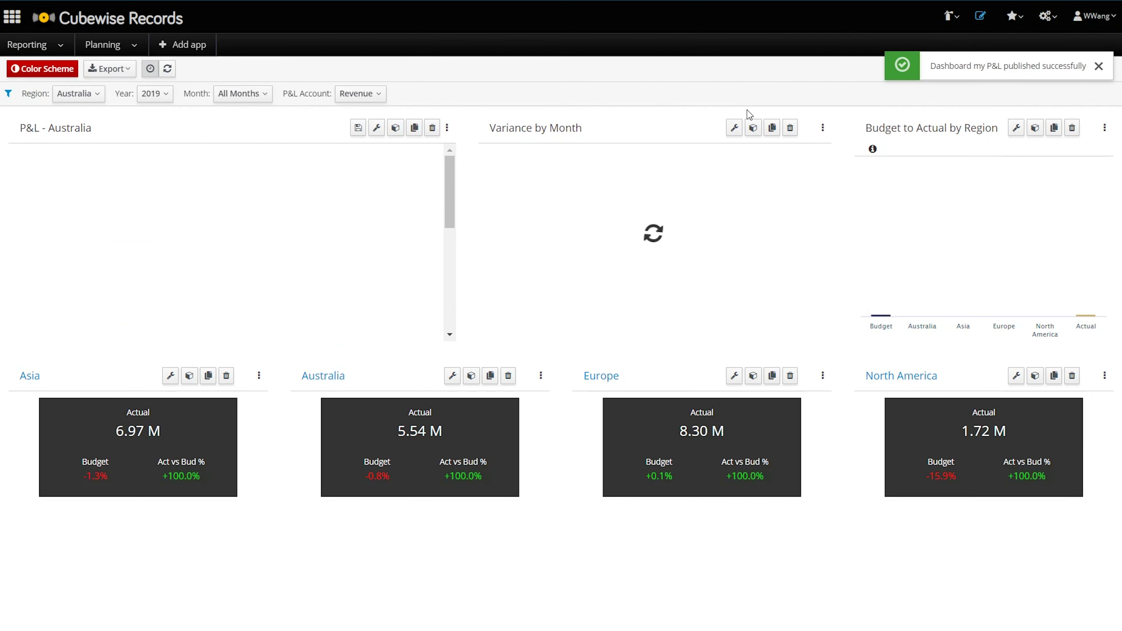
click(27, 45)
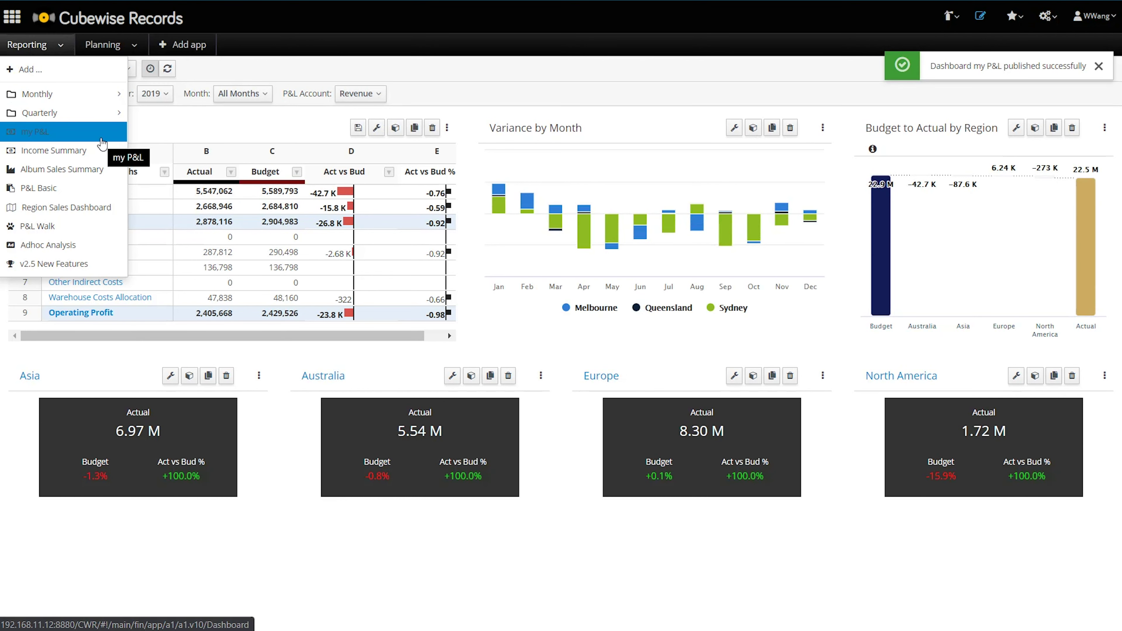
click(502, 87)
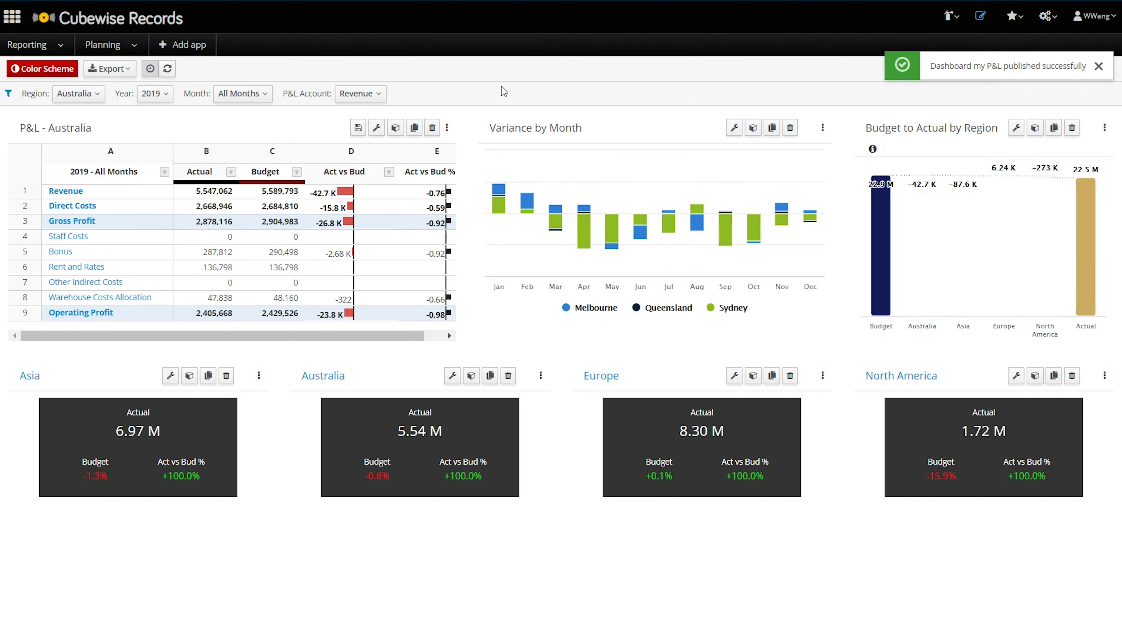